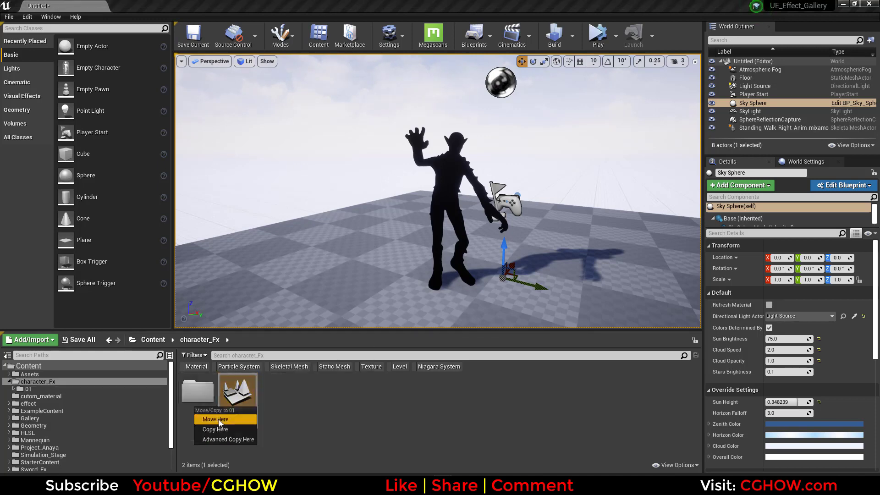
Step: Move the level asset into the 01 folder and save it, and close the finished floor material
left_click(216, 418)
key("ctrl+s")
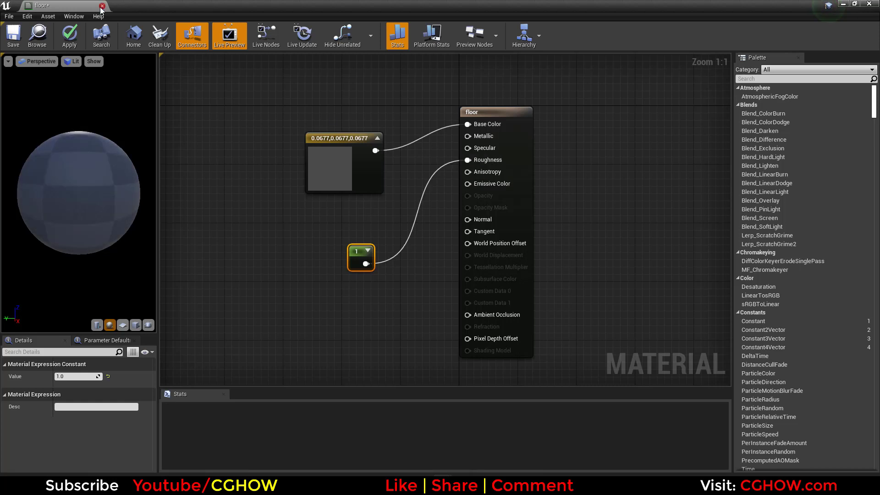
left_click(102, 5)
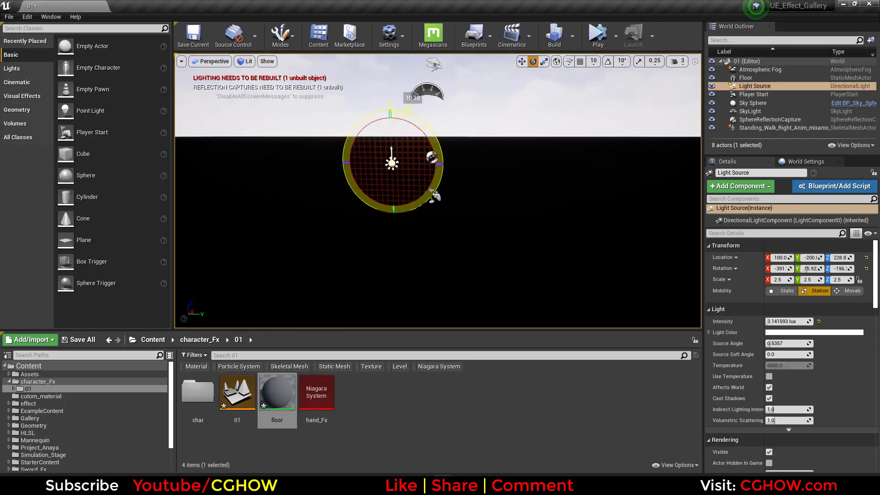
Step: Adjust the light source's intensity and add an Exponential Height Fog with fog density 0.1 to the level
left_click(783, 321)
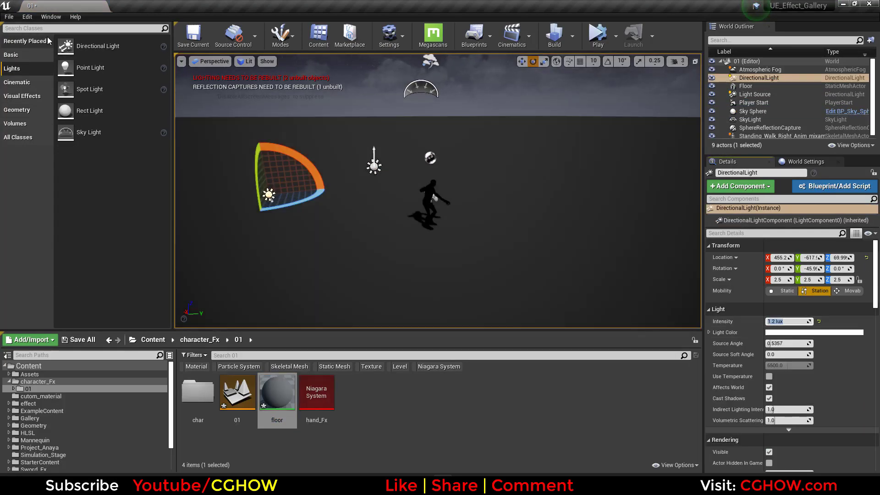
type("fog")
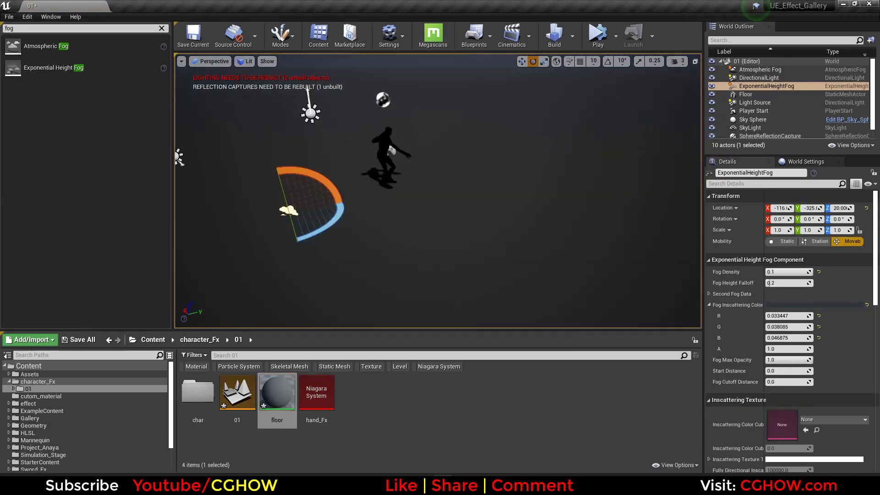
Step: Preview the level in play mode, and save level 01 and the floor material
key("alt+p")
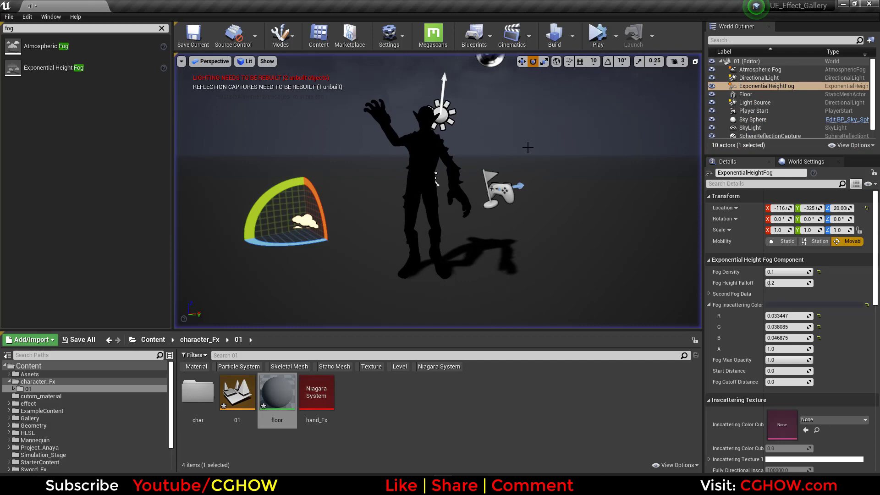
key("ctrl+shift+s")
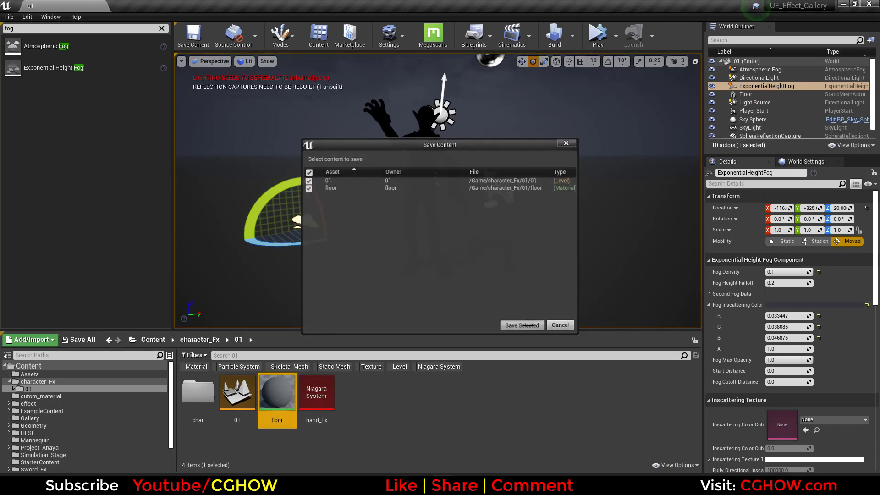
left_click(521, 325)
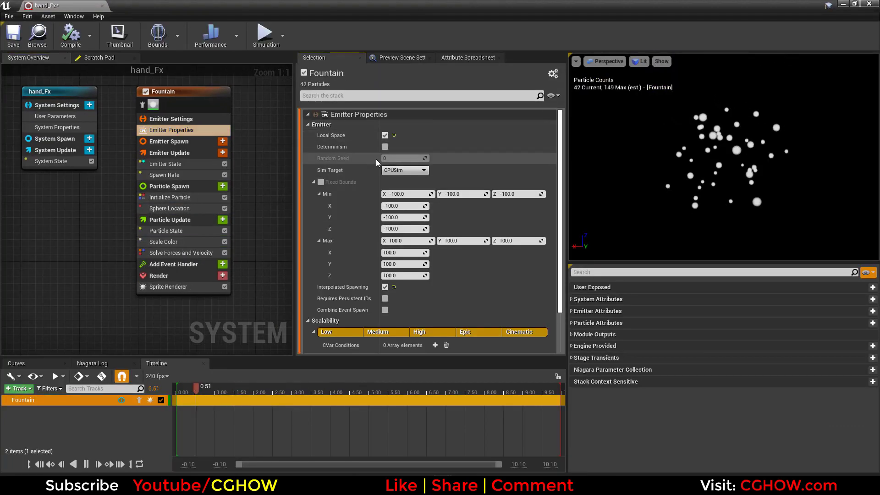
Step: Open the Initialize Particle settings of the Fountain emitter in hand_Fx
left_click(170, 197)
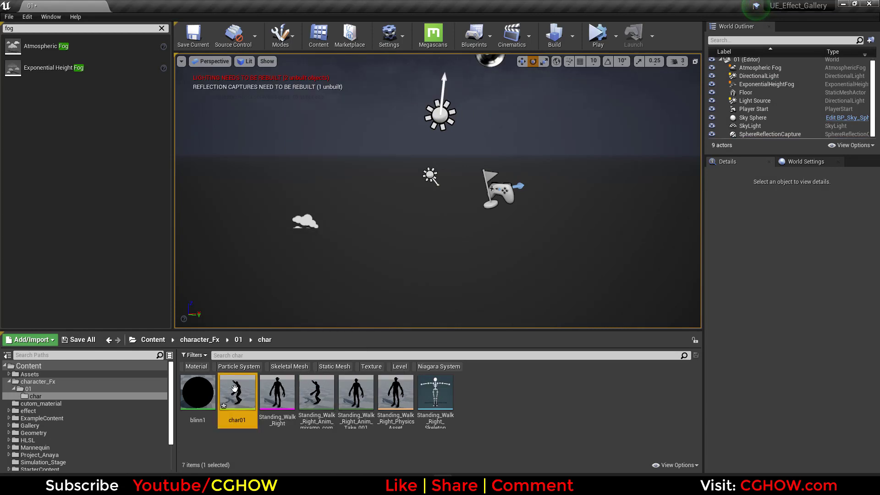
Step: Place the char01 animation composite in the level
left_click_drag(234, 388, 460, 270)
Step: Open char01 and show the environment and the floor in its preview scene
double_click(241, 393)
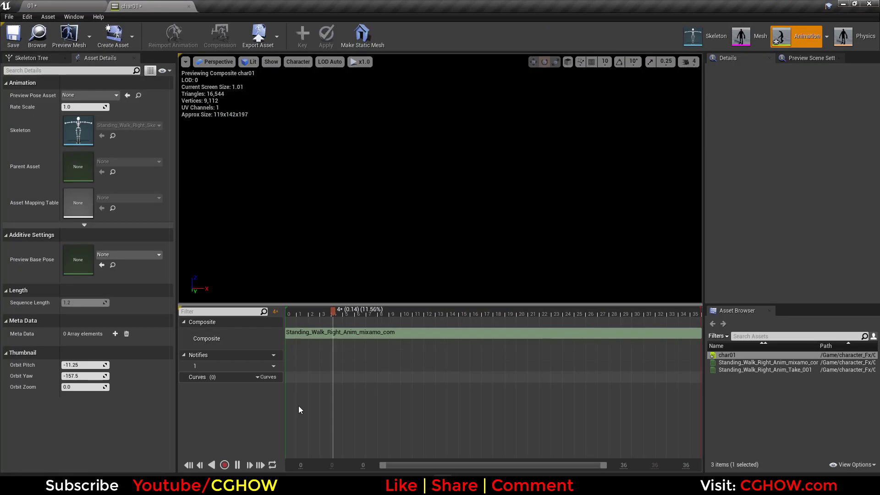
left_click(277, 63)
left_click(267, 100)
left_click(267, 101)
left_click(74, 17)
left_click(810, 59)
scroll(801, 220, "down", 5)
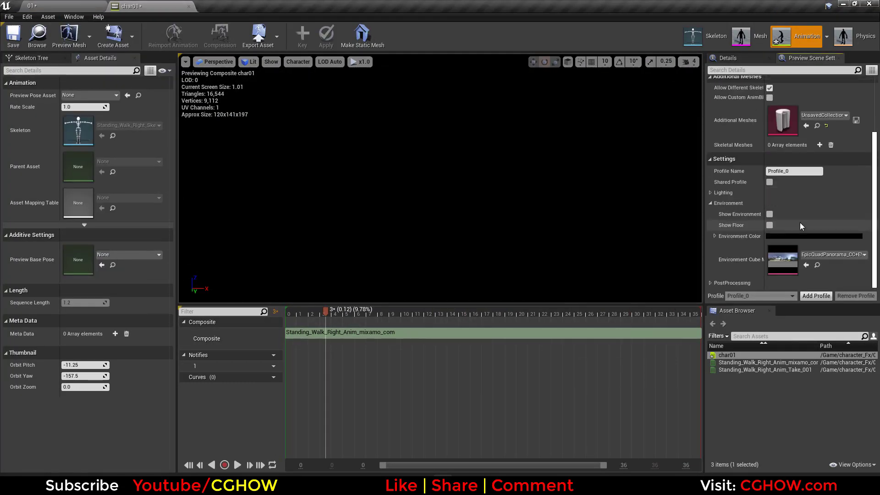
left_click(769, 224)
left_click(769, 214)
left_click_drag(566, 222, 660, 225, "alt")
Step: Try to add a Timed Particle Effect notify state to notify track 1 of char01
right_click(308, 357)
right_click(293, 376)
right_click(342, 357)
right_click(318, 353)
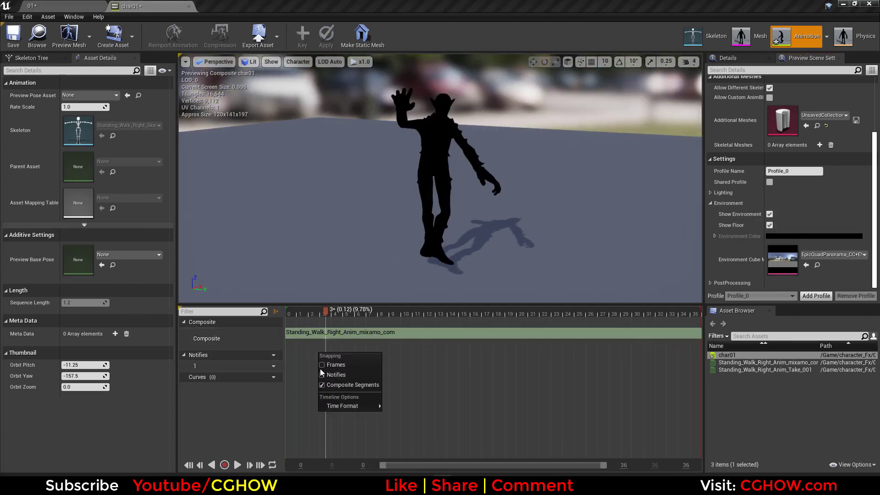
right_click(293, 357)
right_click(334, 364)
mouse_move(365, 388)
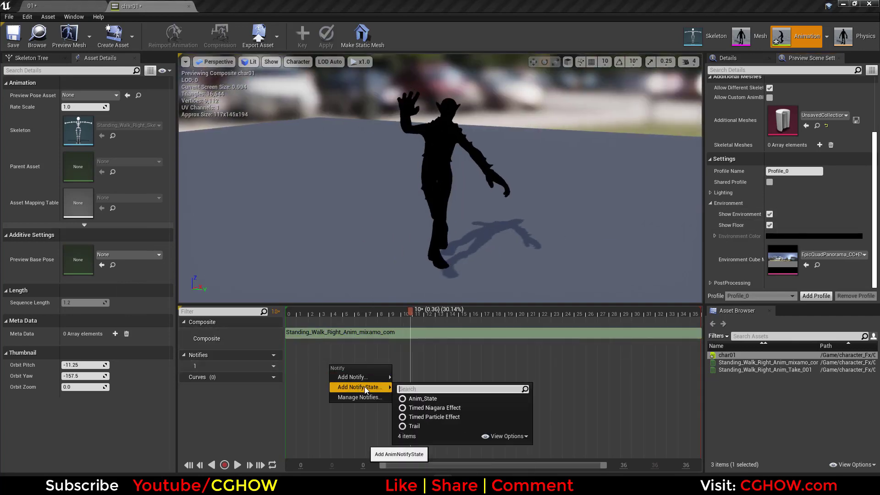
left_click(443, 418)
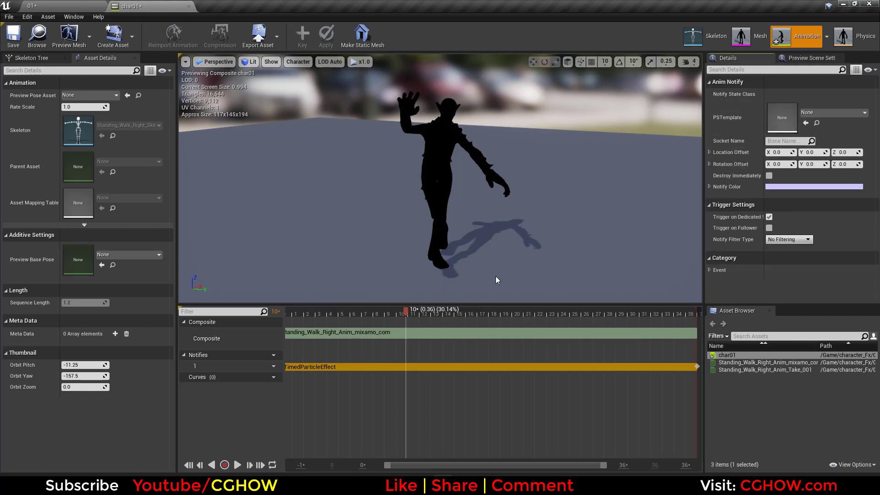
Step: Add a Timed Niagara Effect notify state to notify track 1 and assign hand_Fx as its template
right_click(324, 365)
mouse_move(350, 387)
left_click(435, 410)
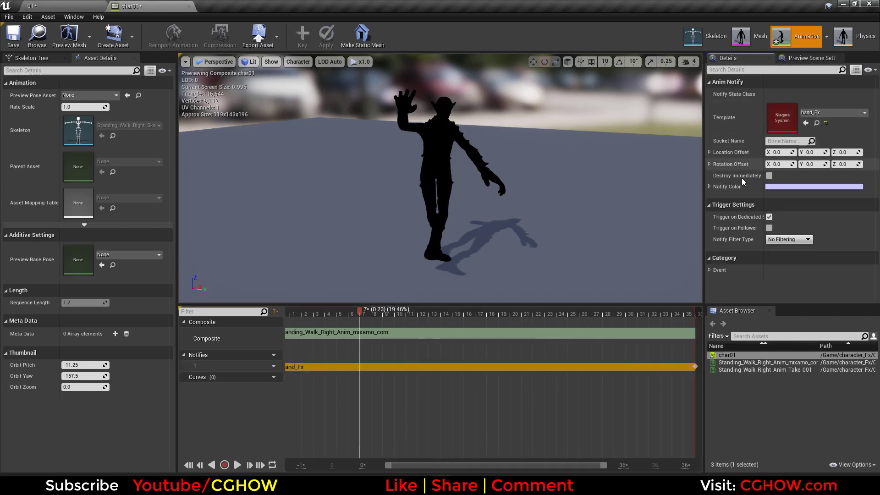
Step: Look up the RightHandThumb1 bone in the skeleton and use it as the hand_Fx notify's socket name, playing the animation
left_click(715, 38)
left_click(77, 360)
left_click_drag(381, 283, 495, 257, "alt")
left_click(92, 370)
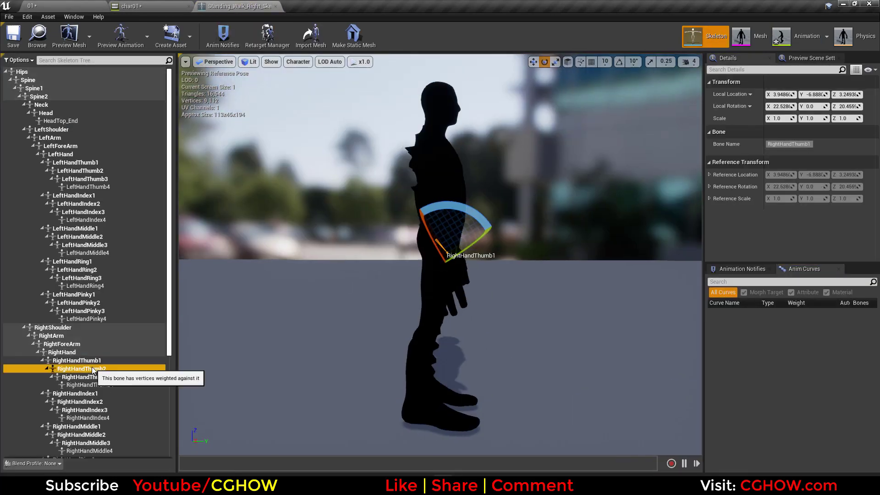
left_click(77, 360)
left_click_drag(810, 144, 783, 141)
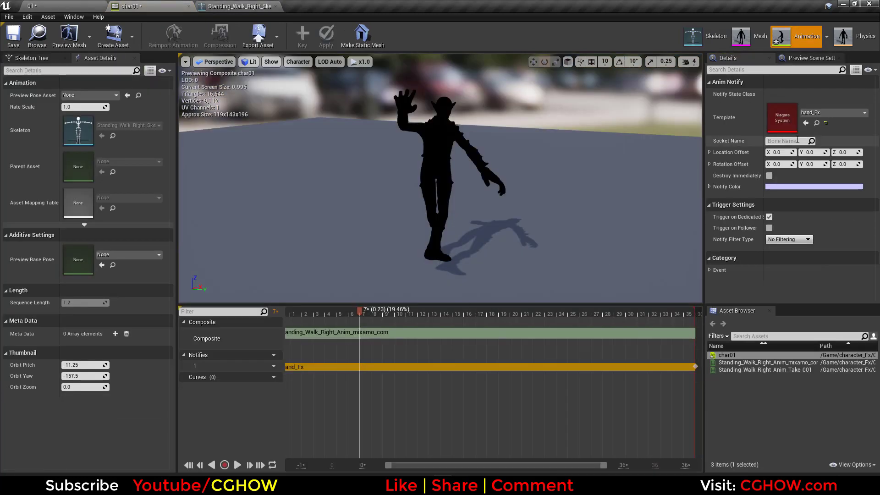
left_click(226, 463)
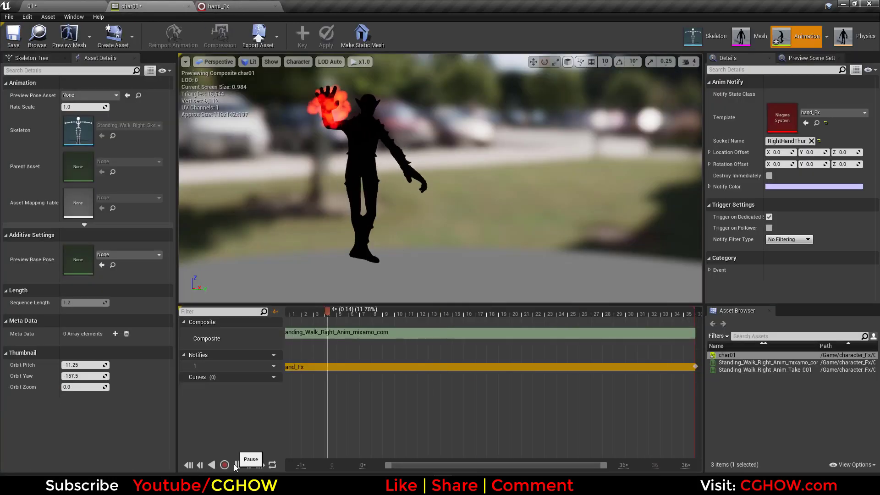
Step: Set the hand_Fx notify's Z location offset to -10
left_click(843, 152)
type("10")
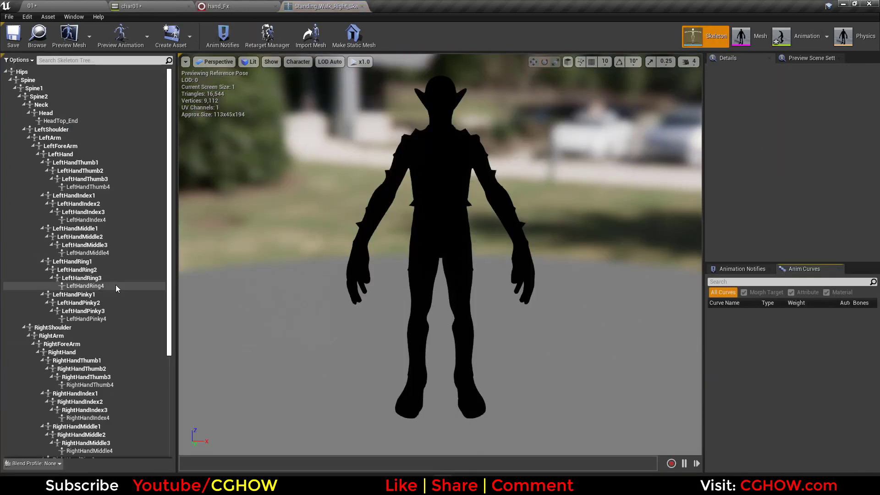
Step: Add a socket named sock01 to the RightHandThumb1 bone of the skeleton
left_click(77, 360)
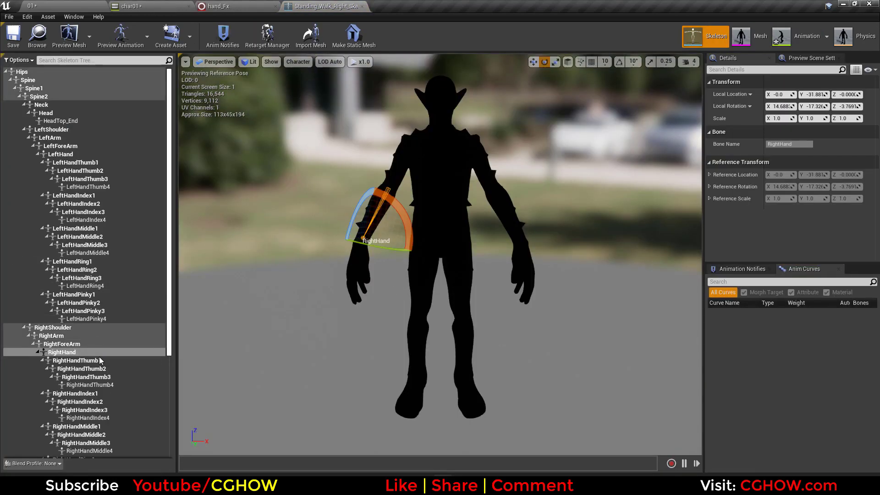
right_click(91, 364)
left_click(107, 395)
double_click(91, 394)
type("sock`")
key("Return")
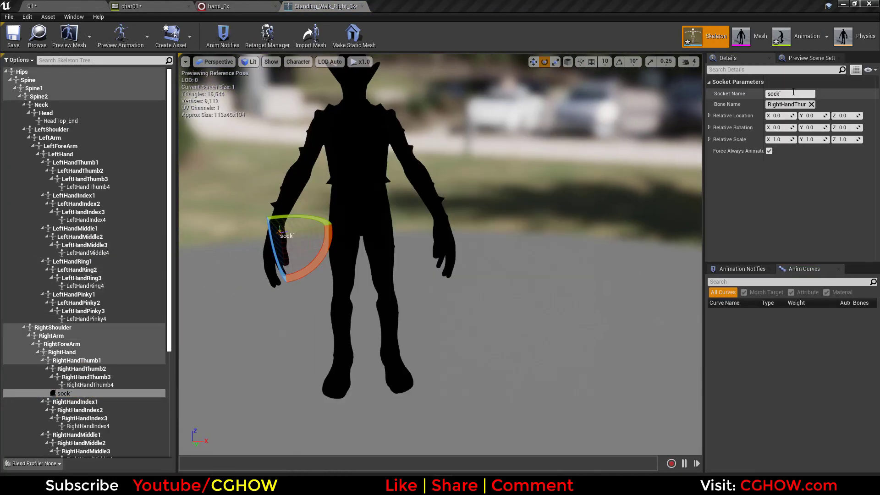
type("1")
key("Return")
Step: Move the sock01 socket into the middle of the right hand and save the skeleton
key("super")
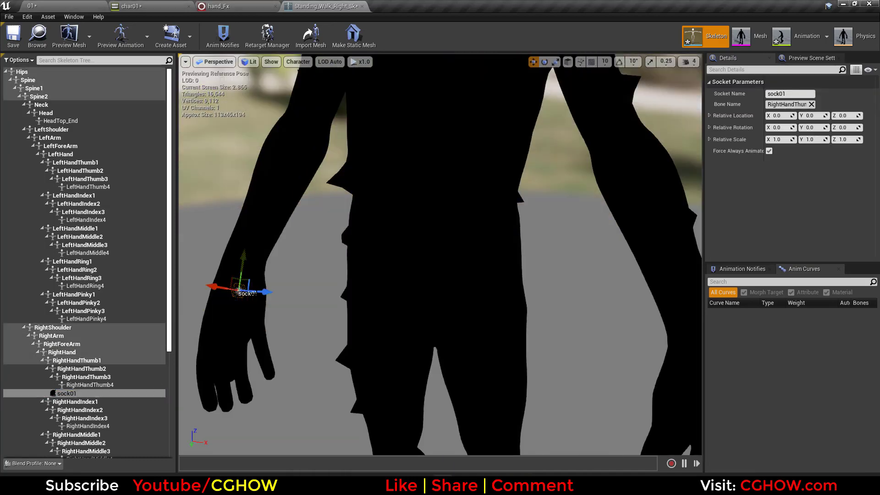
left_click_drag(370, 239, 363, 256)
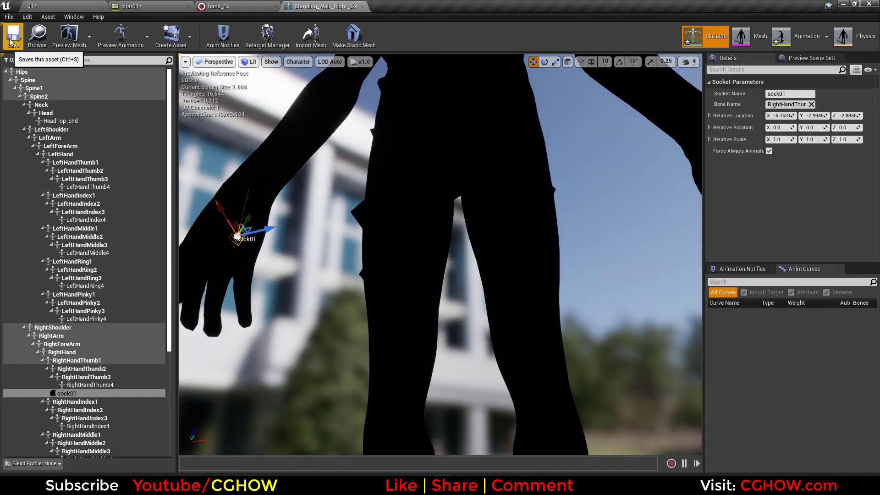
left_click(10, 41)
Step: Try to find the new hand socket for the notify's socket name, and save all changed assets
left_click(88, 402)
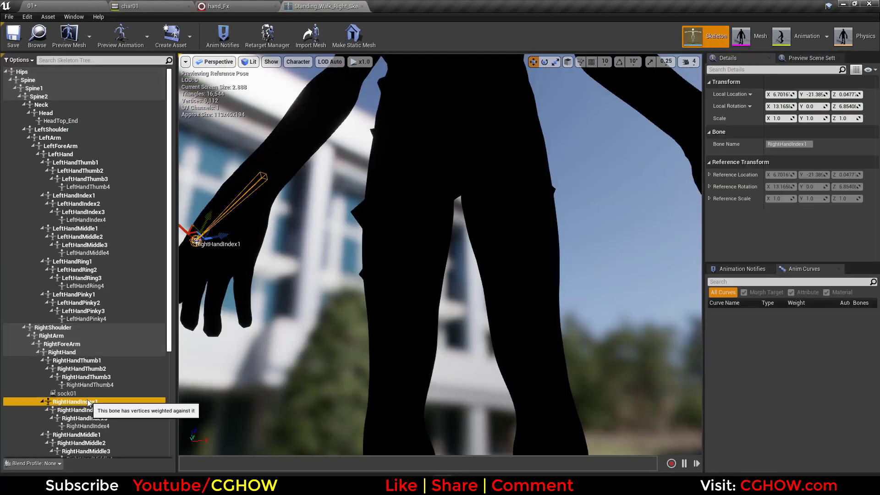
left_click(67, 393)
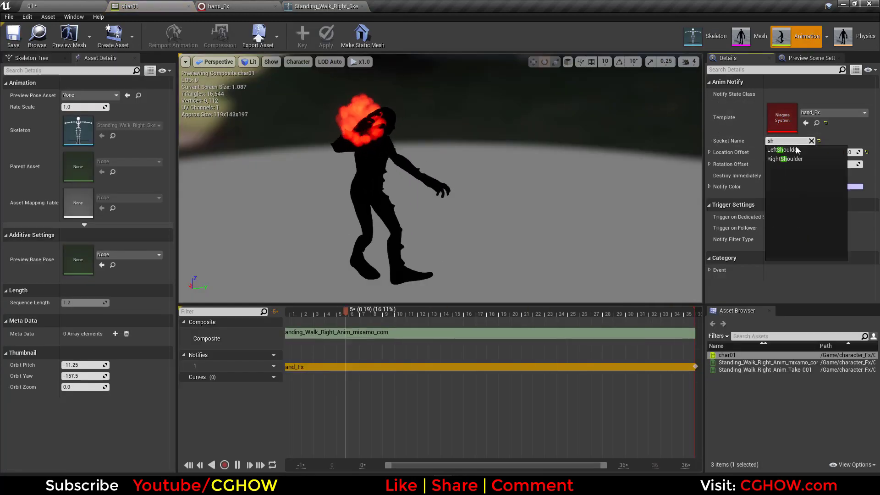
left_click(64, 8)
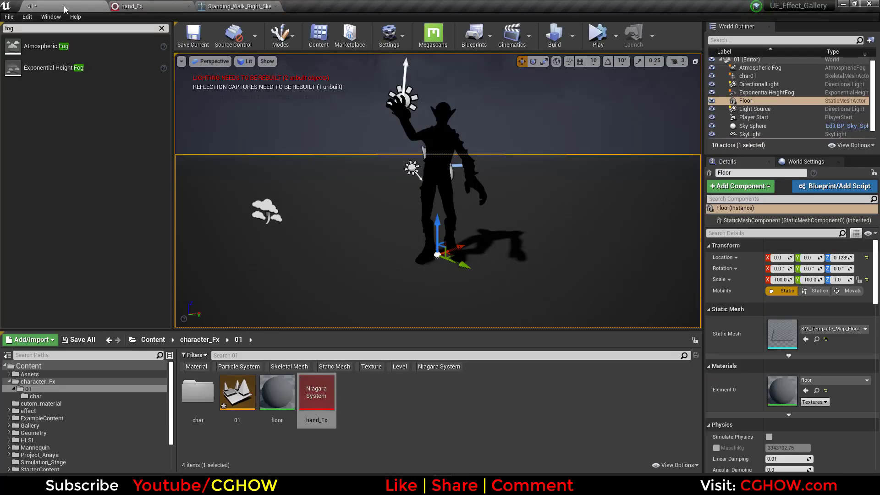
key("ctrl+shift+s")
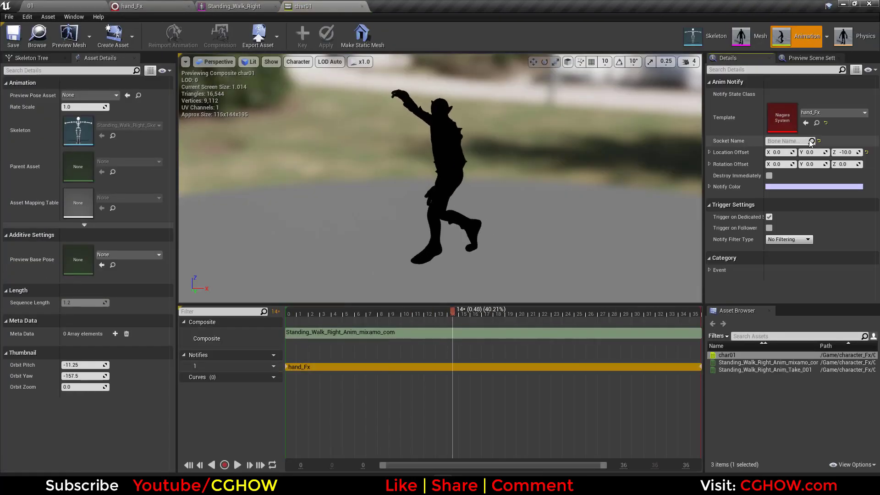
Step: Set the hand_Fx notify's socket name to shock01 and its Z location offset to 0, saving the animation
left_click(710, 40)
left_click(67, 393)
left_click_drag(788, 95, 768, 95)
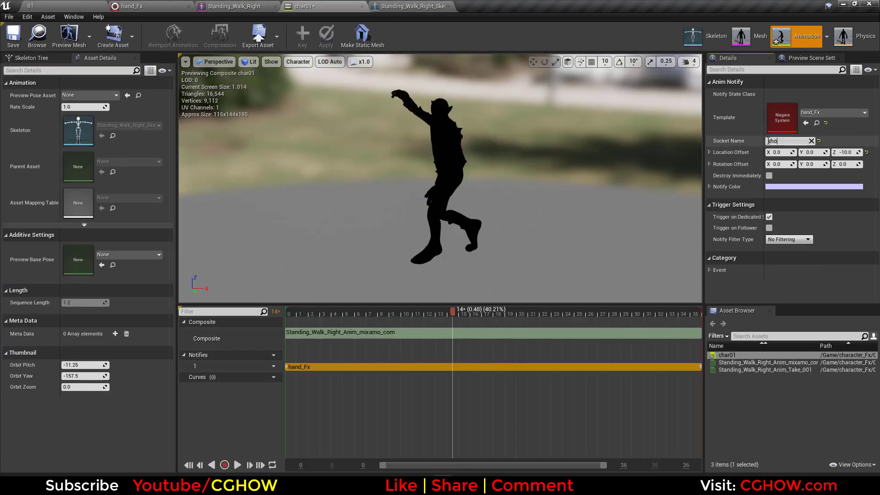
left_click(9, 39)
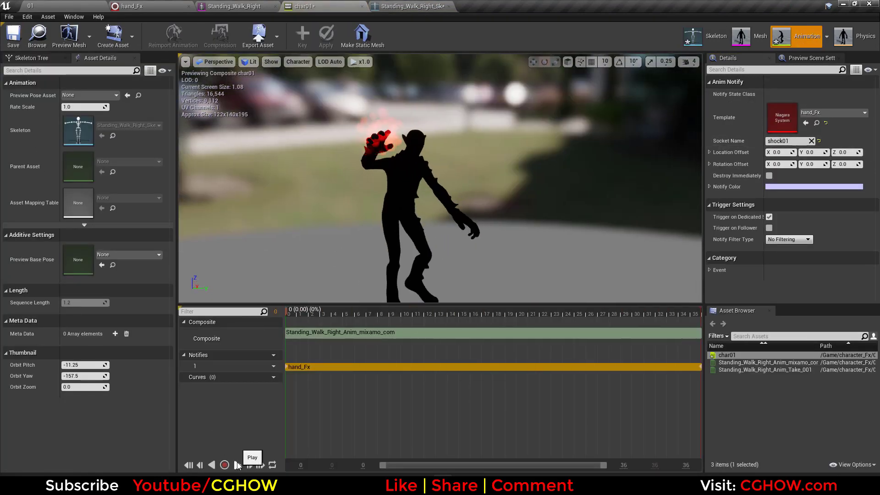
left_click(13, 36)
left_click(211, 6)
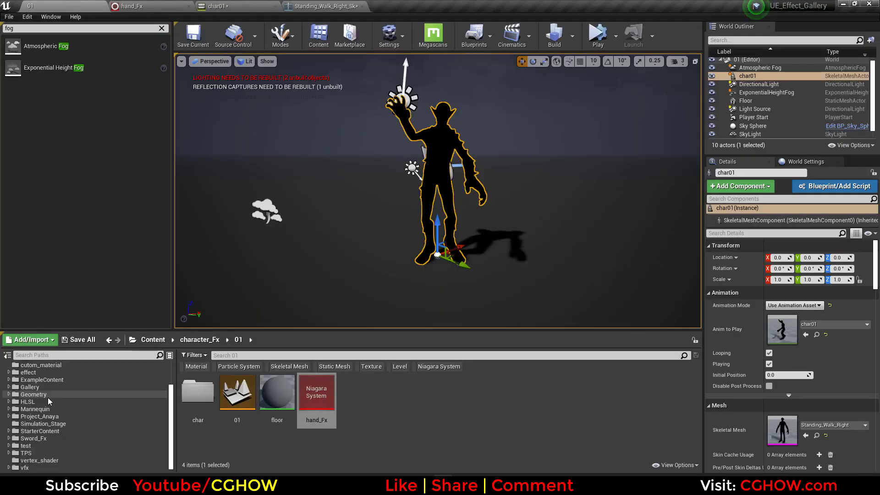
Step: Find M_Fire_SubUV in the project content and assign it to hand_Fx's Sprite Renderer with a 6 by 6 sub image size
left_click(40, 375)
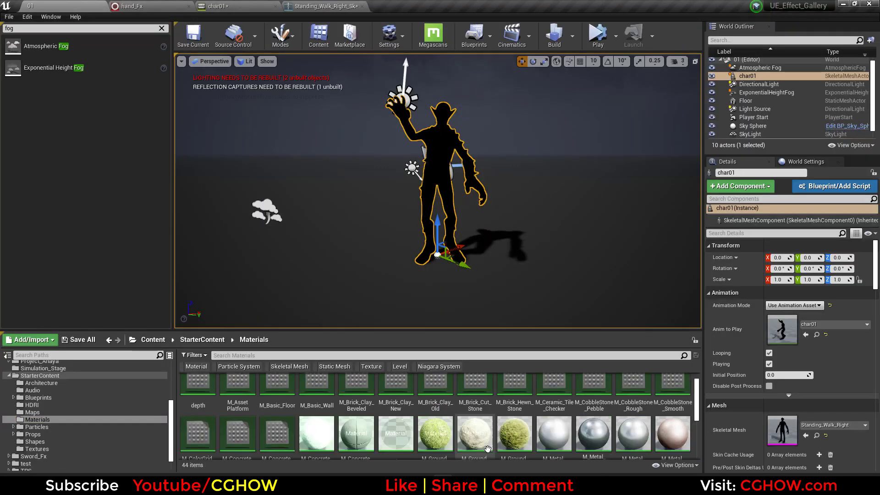
double_click(440, 403)
double_click(199, 397)
double_click(316, 394)
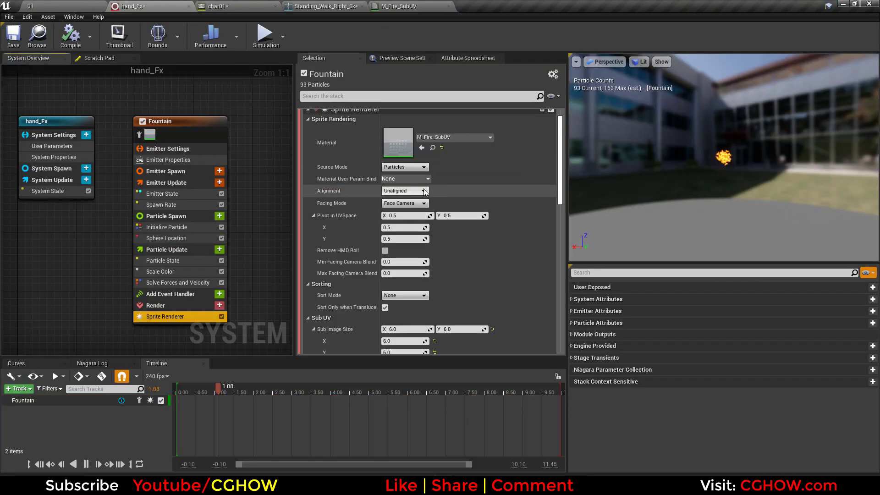
Step: Add an Add Velocity module to Particle Spawn and a Sub UVAnimation module to Particle Update
left_click(220, 216)
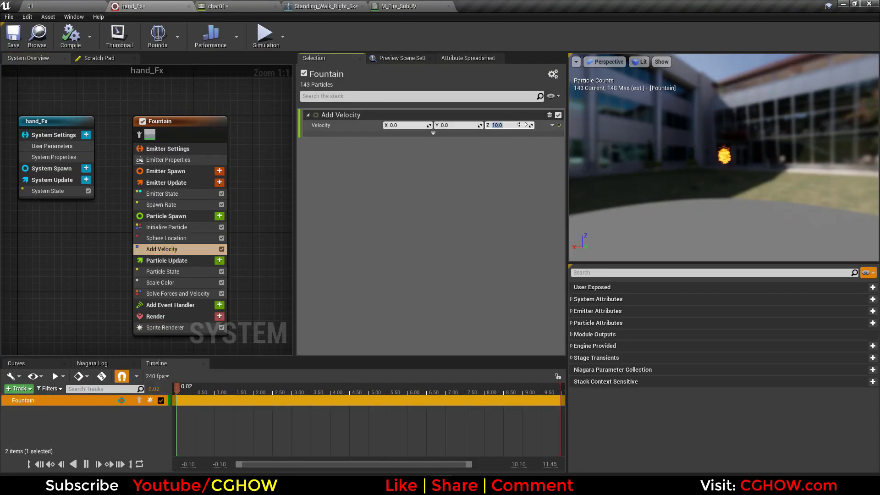
left_click(220, 261)
left_click(119, 302)
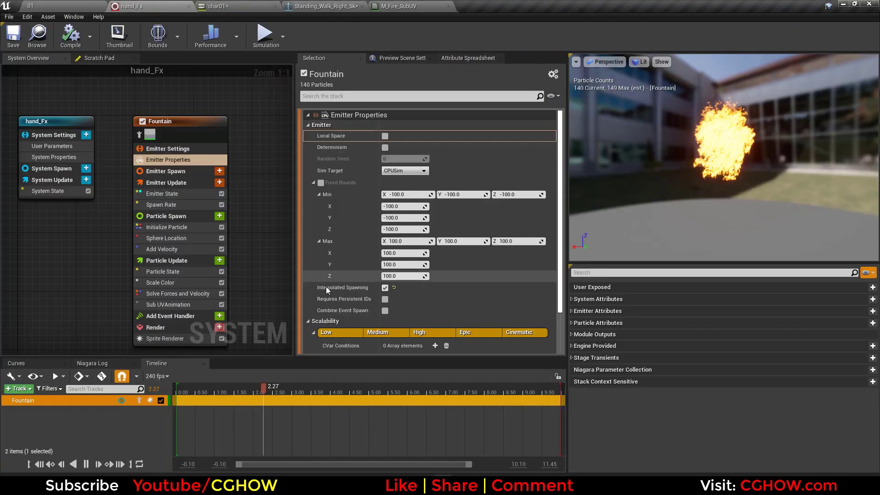
Step: Adjust the Fountain emitter's minimum particle lifetime and its spawn rate
left_click(166, 226)
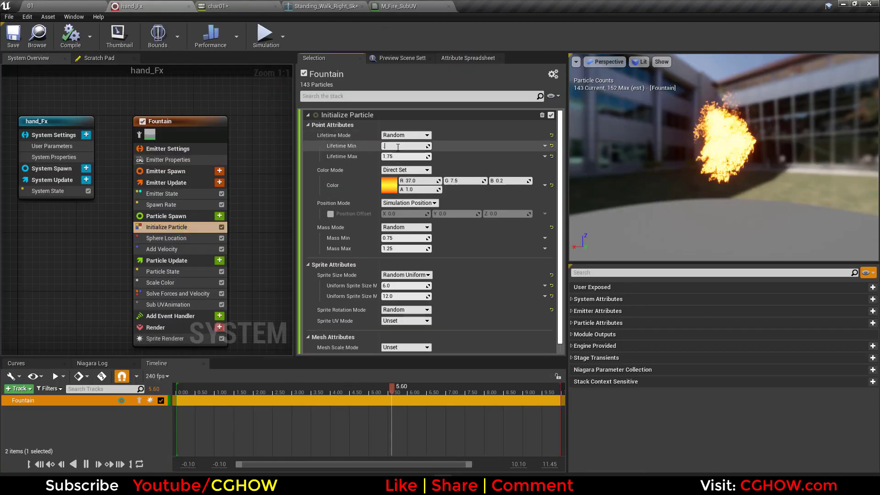
left_click(161, 205)
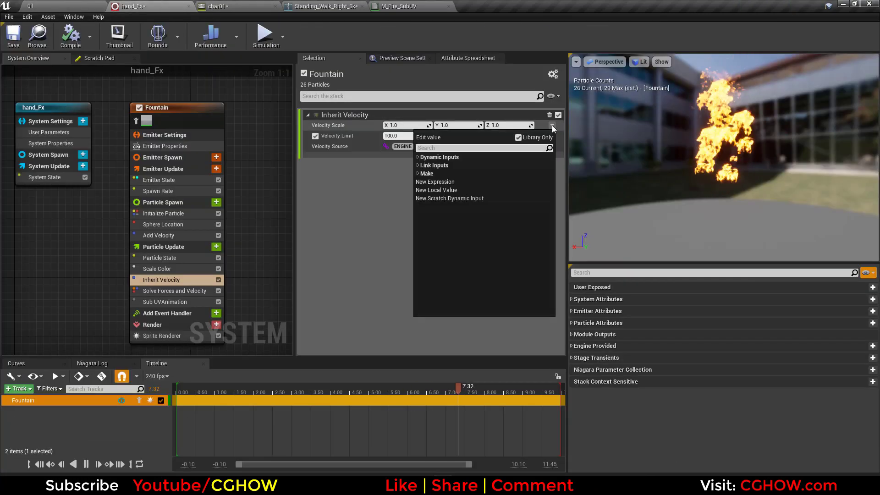
Step: Open the input options for Inherit Velocity's Velocity Scale and simulate the level to check the hand fire
left_click(552, 128)
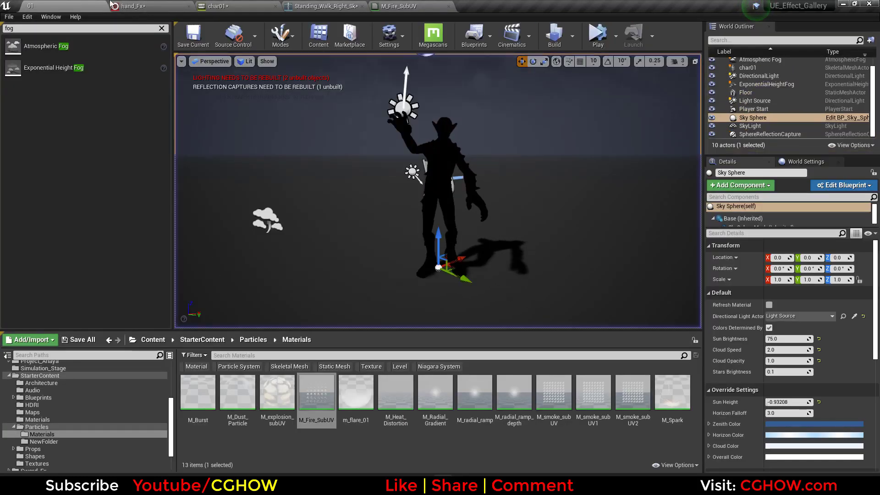
left_click(120, 6)
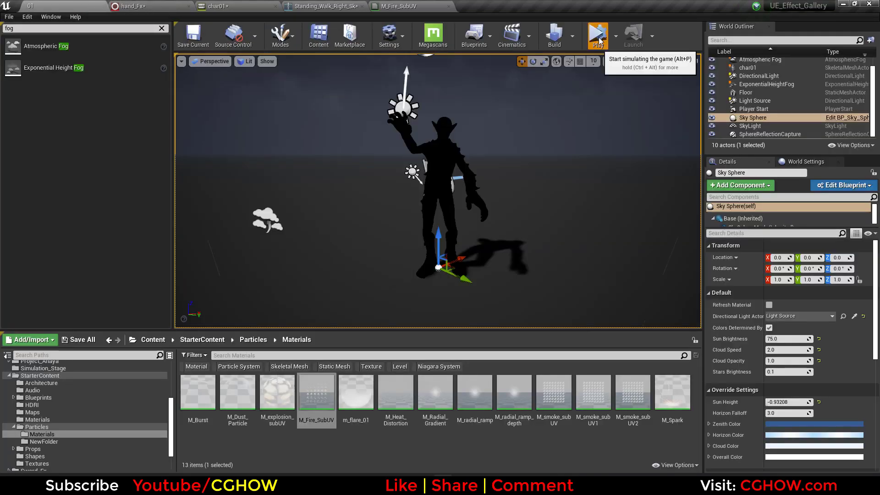
left_click(621, 34)
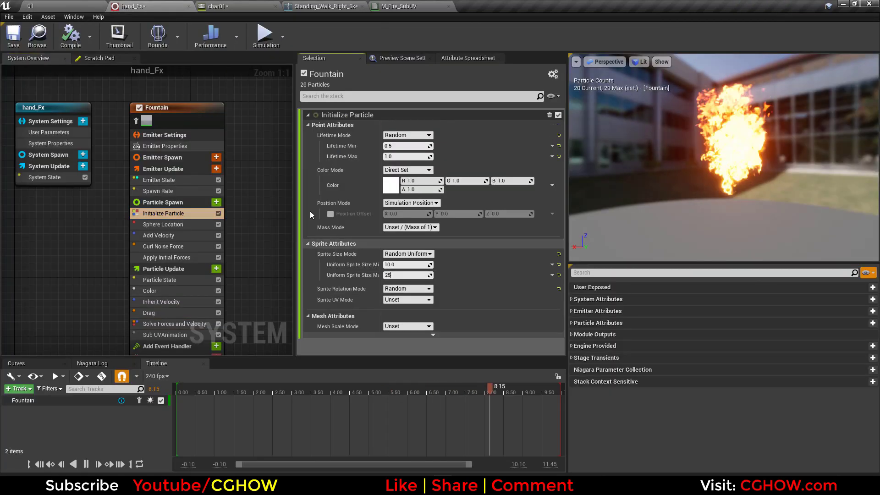
Step: Rename the Fountain emitter to flames and open the embers emitter's Initialize Particle settings
double_click(169, 108)
type("flames")
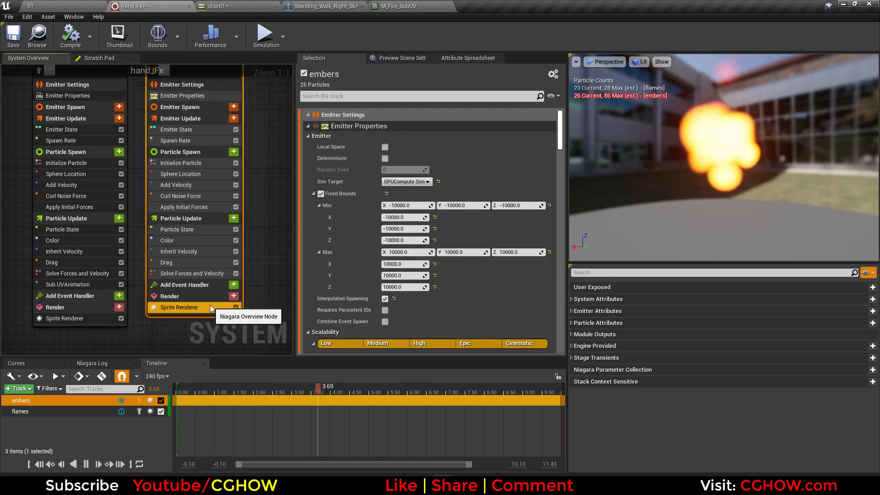
left_click(181, 163)
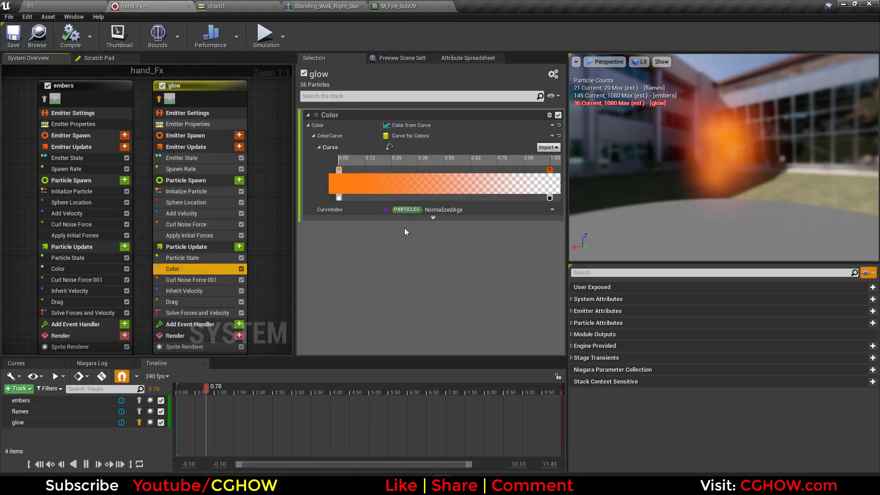
Step: Simulate the level to check the hand fire with its embers and glow
left_click(622, 39)
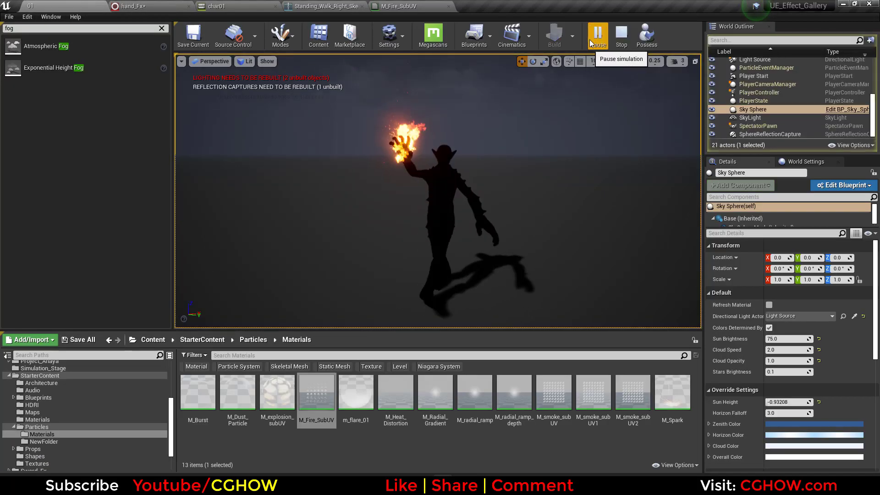
left_click(622, 35)
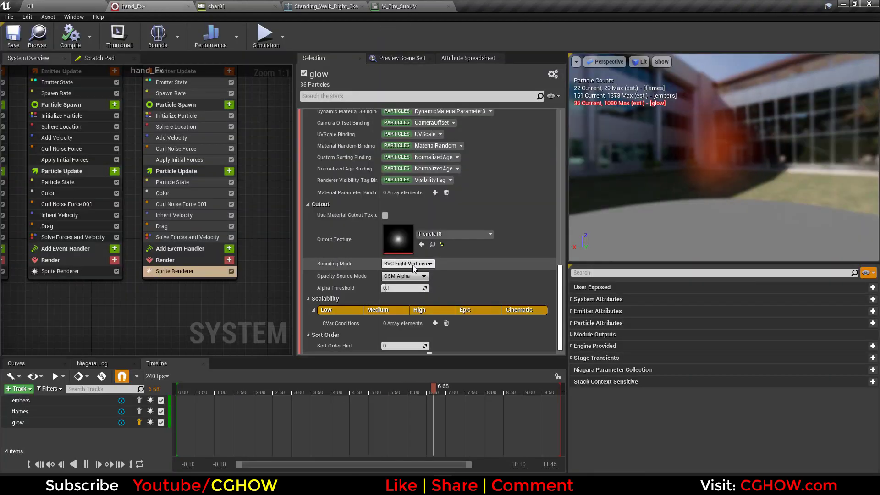
left_click(598, 37)
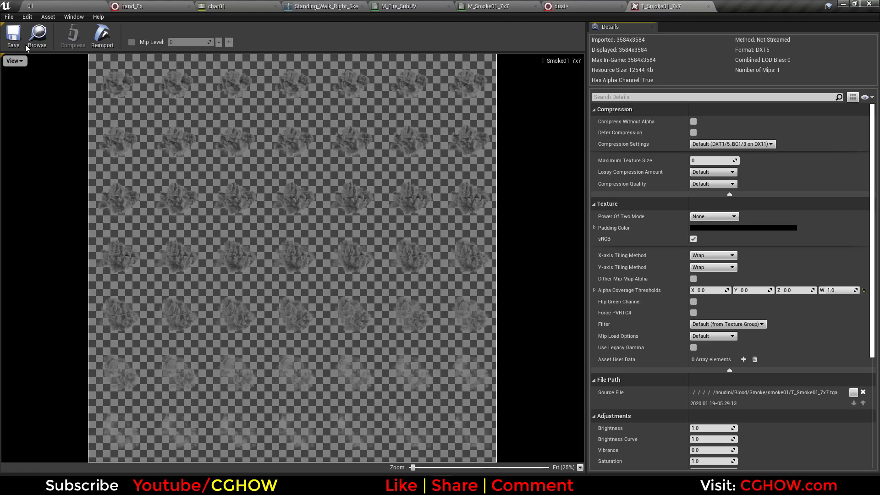
Step: Locate the T_Smoke01_7x7 texture, then search the whole project content for smoke and open a found asset
left_click(34, 39)
left_click(152, 339)
left_click(357, 356)
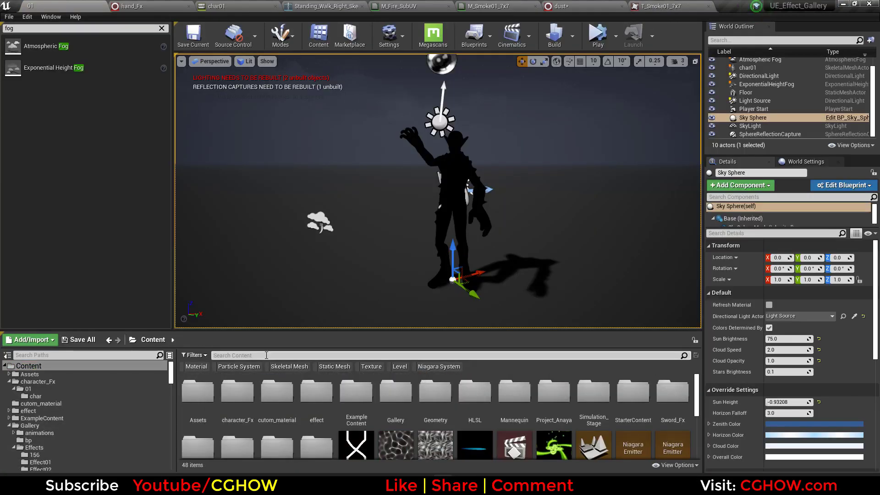
type("smoke")
scroll(358, 417, "down", 4)
double_click(198, 420)
left_click(31, 6)
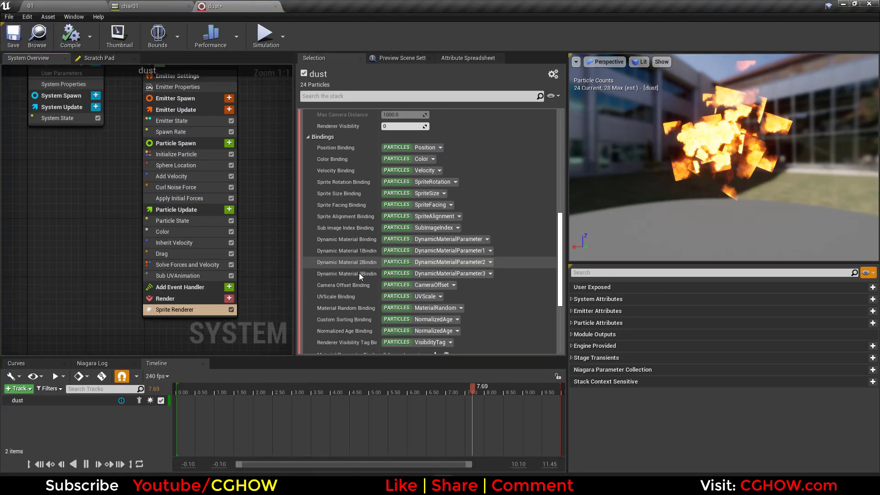
Step: Review the dust emitter's Sprite Renderer settings and open its Sub UVAnimation module
scroll(444, 239, "down", 4)
scroll(461, 274, "up", 6)
left_click(183, 276)
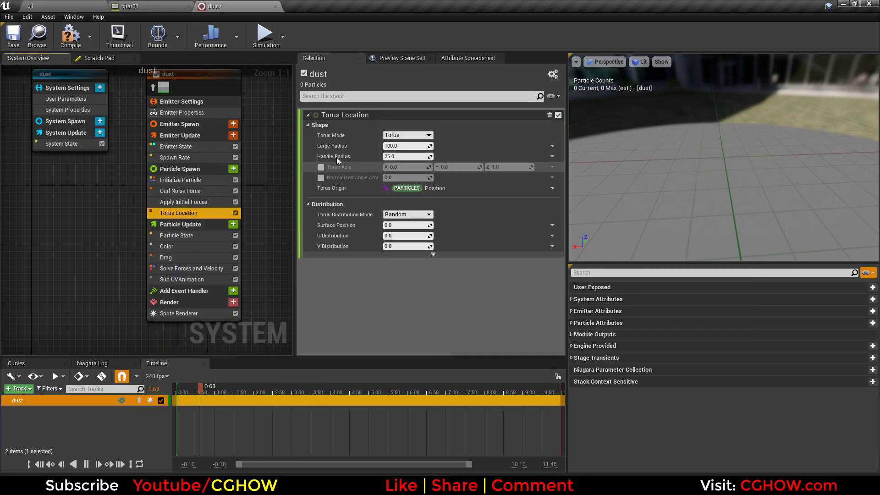
Step: Add an Add Velocity from Point module to the dust emitter's Particle Spawn
left_click(233, 169)
type("velo")
left_click(159, 275)
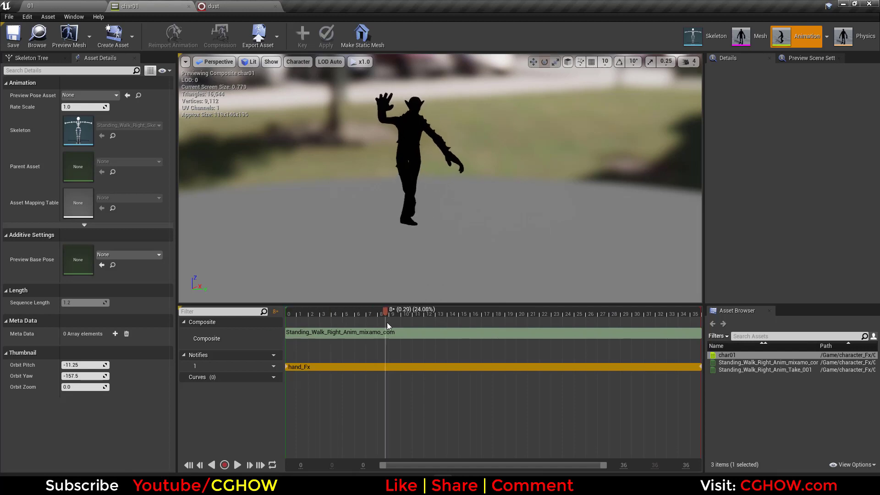
Step: Add a second notify track to char01 and place a Niagara effect notify for dust at about frame 10
left_click_drag(388, 331, 303, 321)
right_click(415, 358)
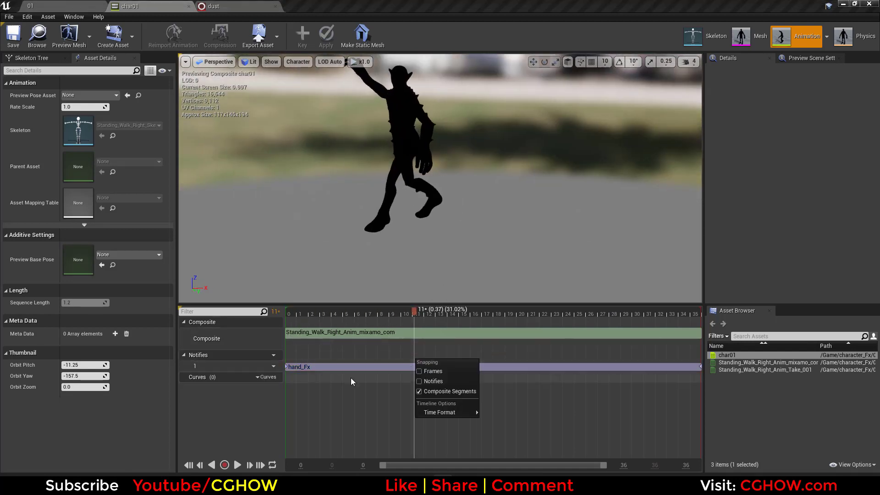
left_click(267, 355)
left_click(286, 372)
right_click(411, 378)
mouse_move(436, 389)
left_click(514, 408)
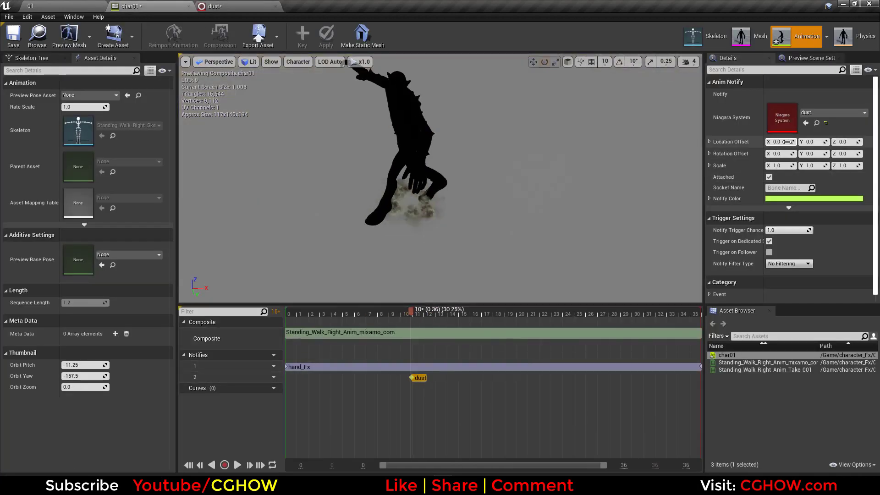
Step: Scrub the char01 animation around the dust notify, select the notify and simulate the level to check the effect
left_click(393, 329)
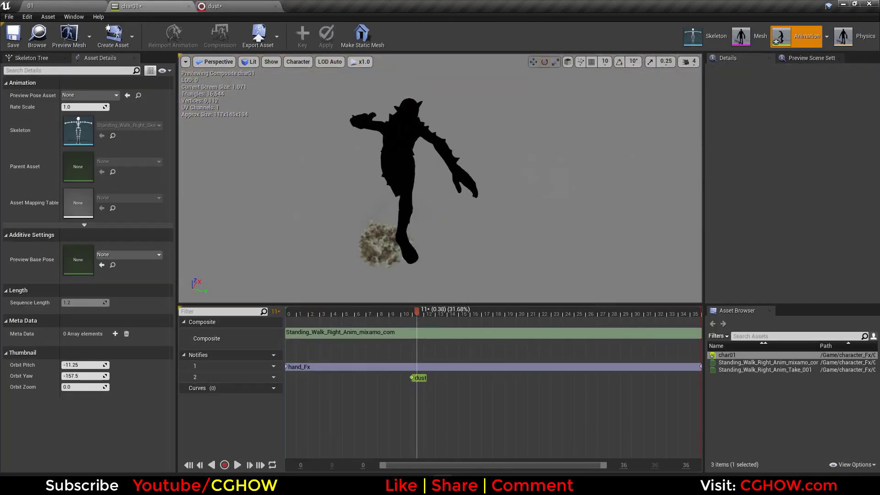
left_click(419, 377)
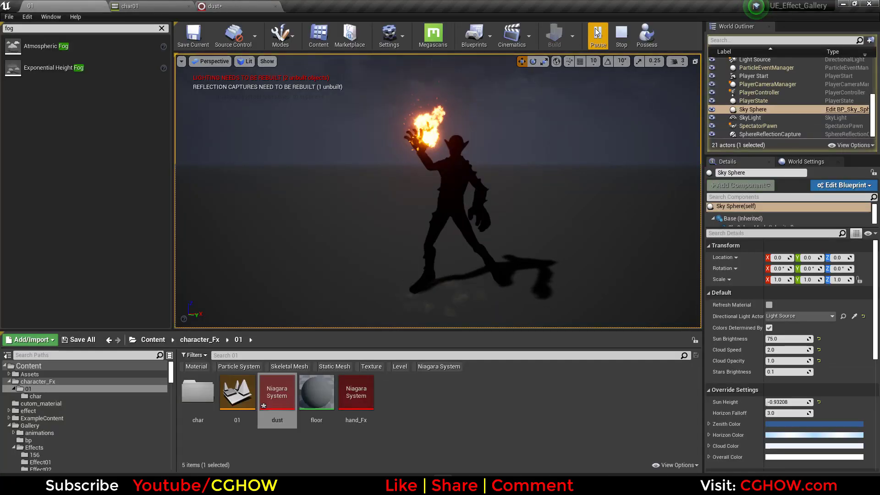
key("Escape")
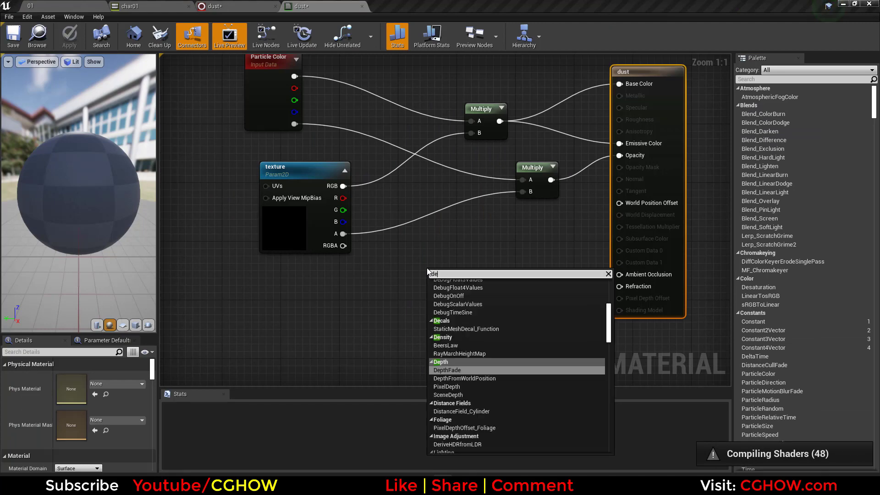
Step: Multiply the dust material's existing opacity by a Depth Fade, connect the result to Opacity and save the material
left_click_drag(488, 290, 534, 292)
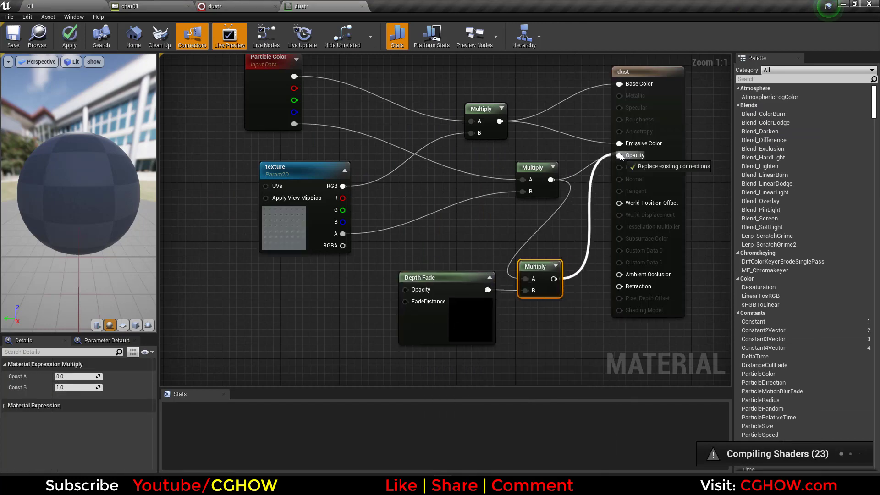
left_click_drag(620, 157, 620, 155)
left_click(13, 36)
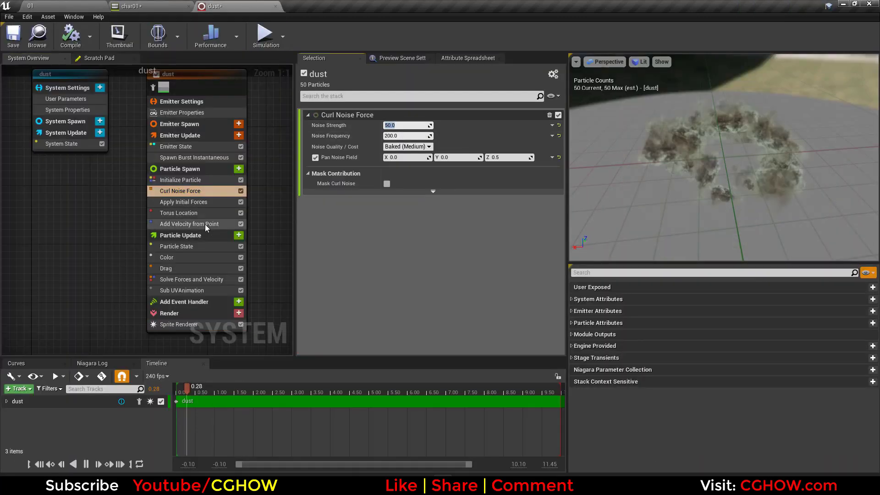
Step: Open the dust emitter's Add Velocity from Point, add Gravity Force to Particle Update and check it in the level simulation
left_click(206, 224)
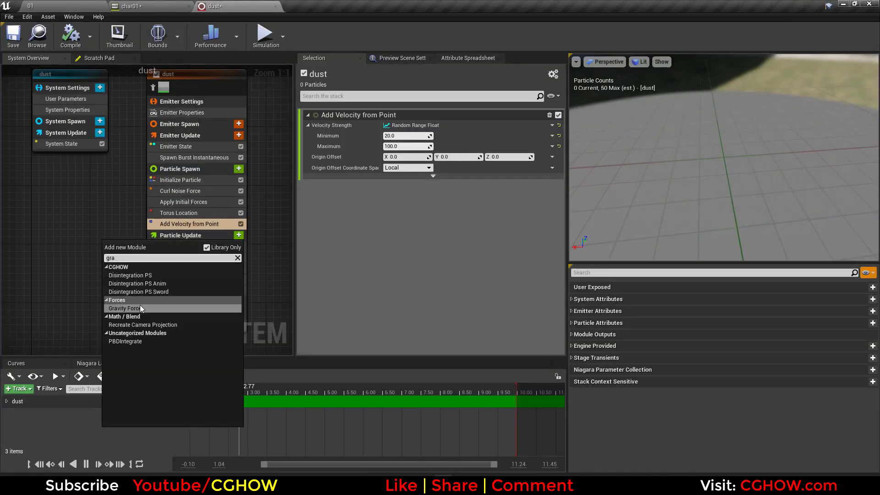
left_click(139, 305)
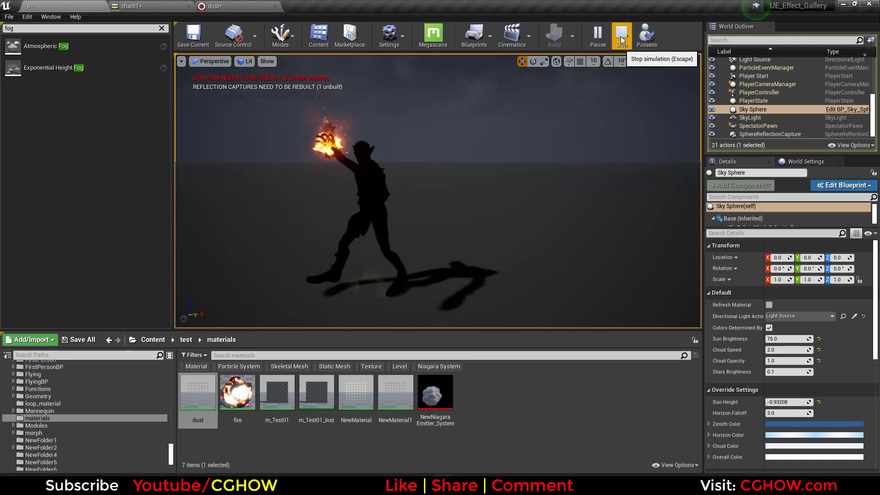
left_click(621, 41)
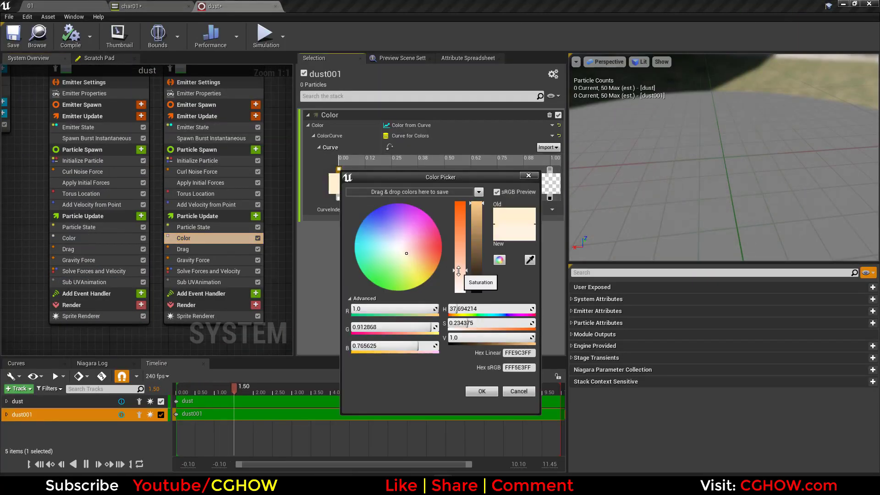
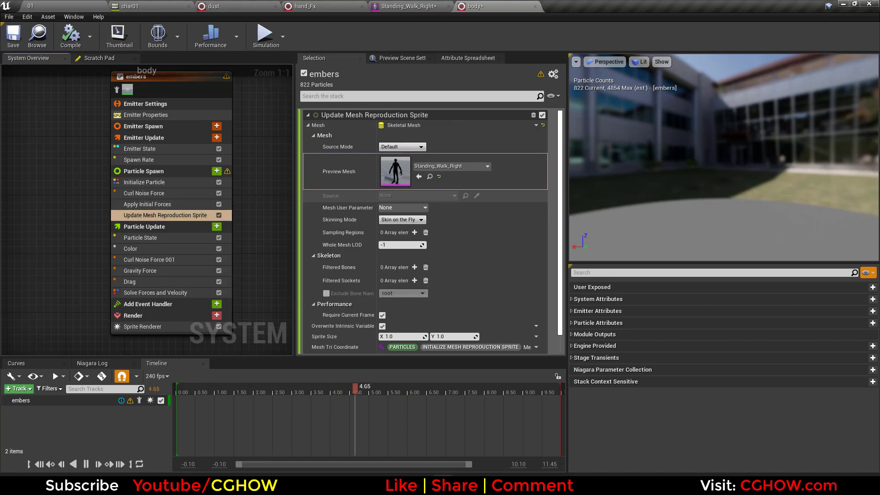
Step: Try to base the body system's embers emitter on the character with a Skeletal Mesh module in Particle Spawn
right_click_drag(192, 230, 219, 237)
left_click(200, 123)
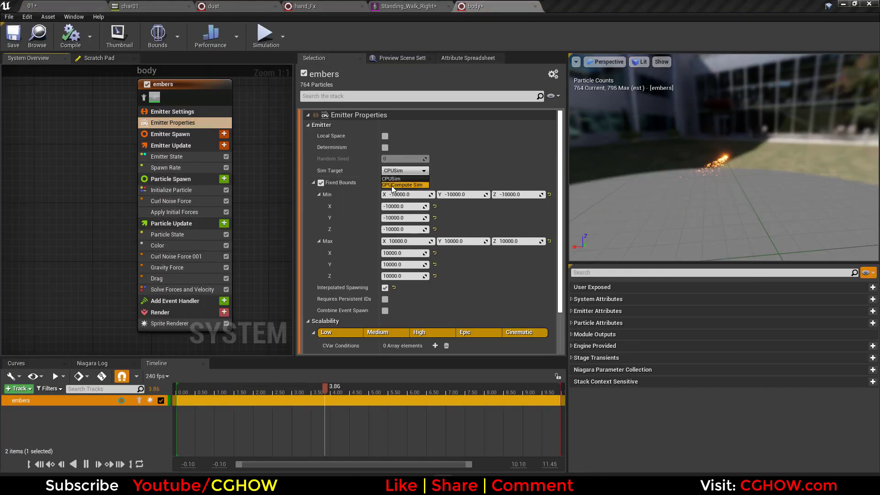
left_click(224, 179)
type("ske")
left_click(133, 219)
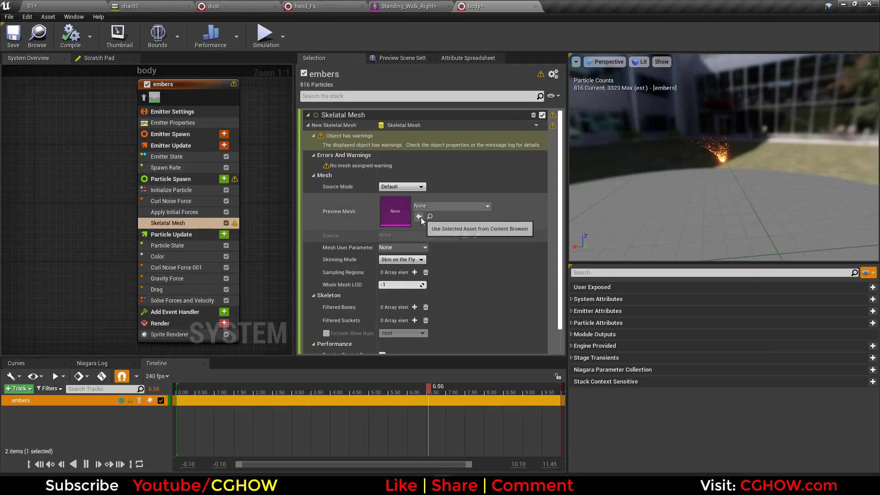
left_click(233, 181)
left_click(168, 223)
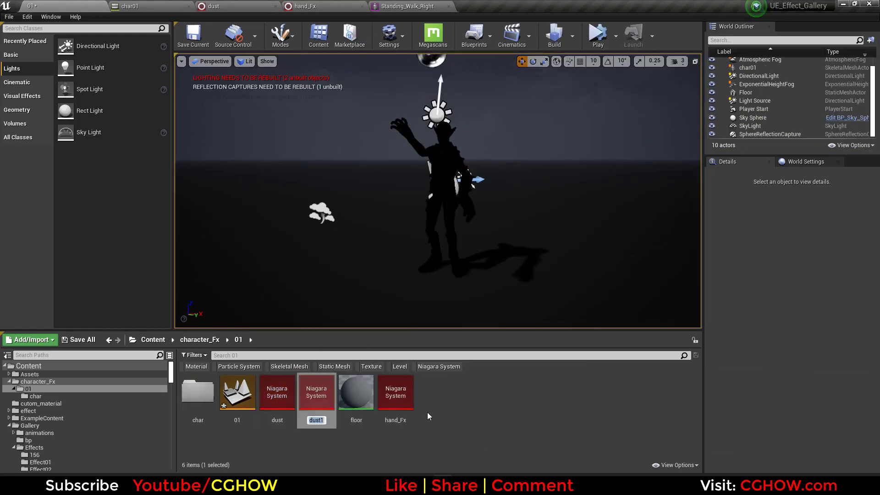
Step: Open the dust1 system and rebuild its dust emitter with Spawn Rate, Box Location and Add Velocity modules
double_click(316, 395)
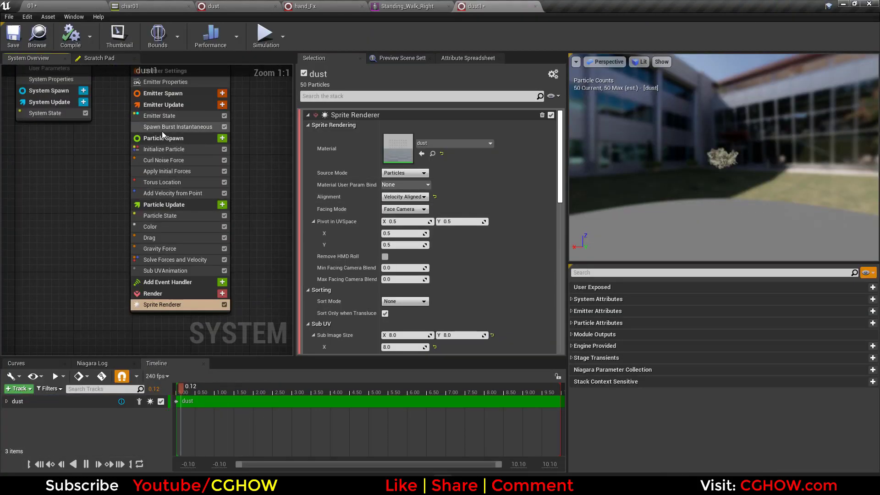
left_click(216, 105)
left_click(103, 245)
left_click(165, 139)
left_click(214, 197)
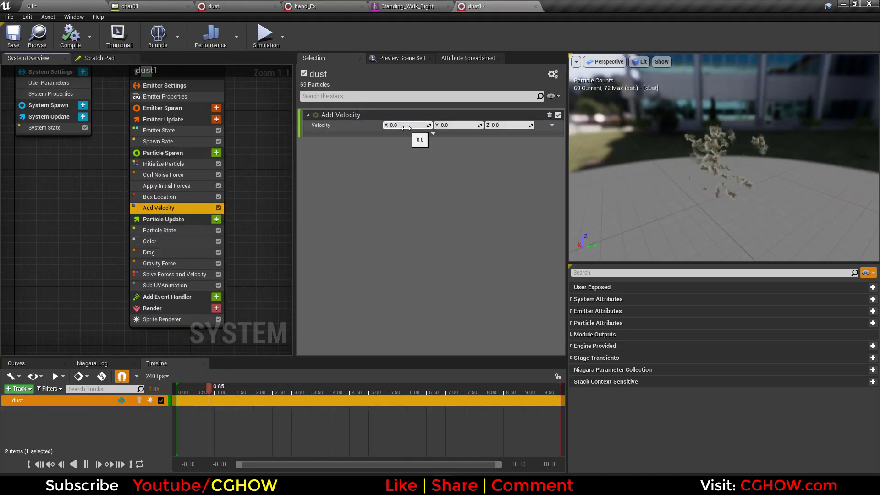
Step: Edit the sprite size settings in dust1's Initialize Particle and the opacity of its Color curve
left_click(163, 164)
left_click(408, 253)
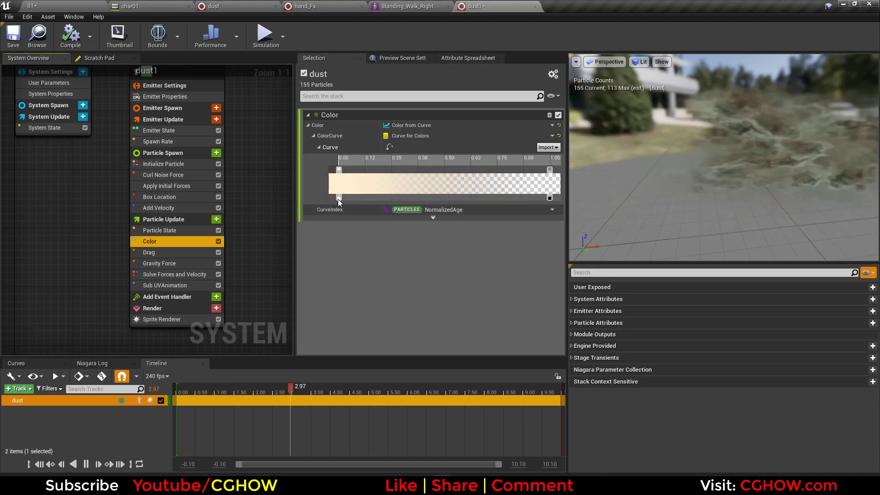
left_click(437, 198)
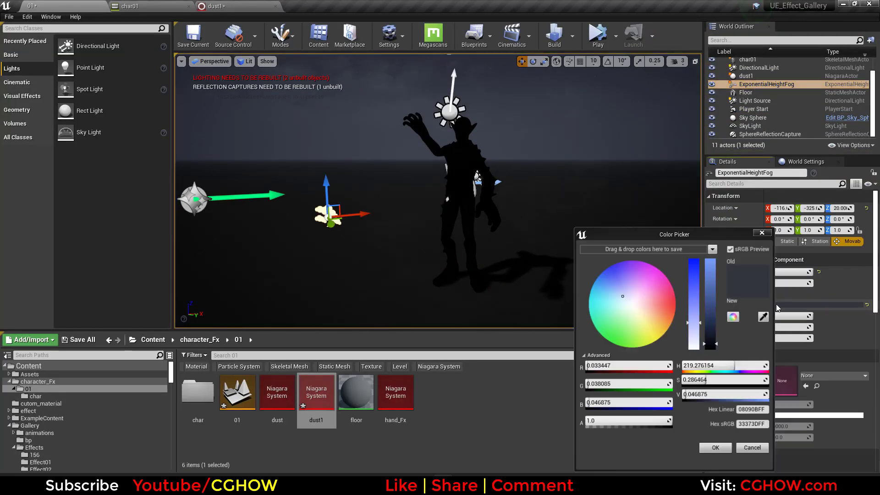
Step: Change the ExponentialHeightFog's color
left_click(716, 449)
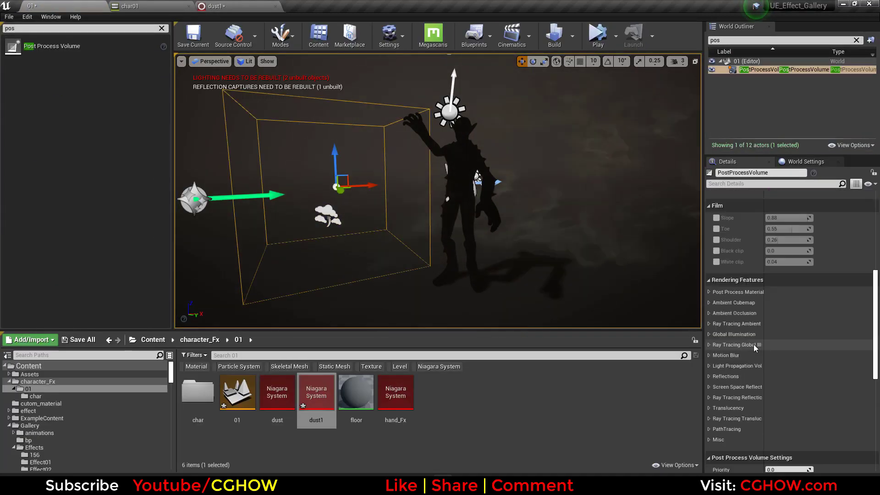
Step: Set the PostProcessVolume's vignette intensity to 0.67619 and its midtones gain to 1.34
scroll(755, 349, "up", 5)
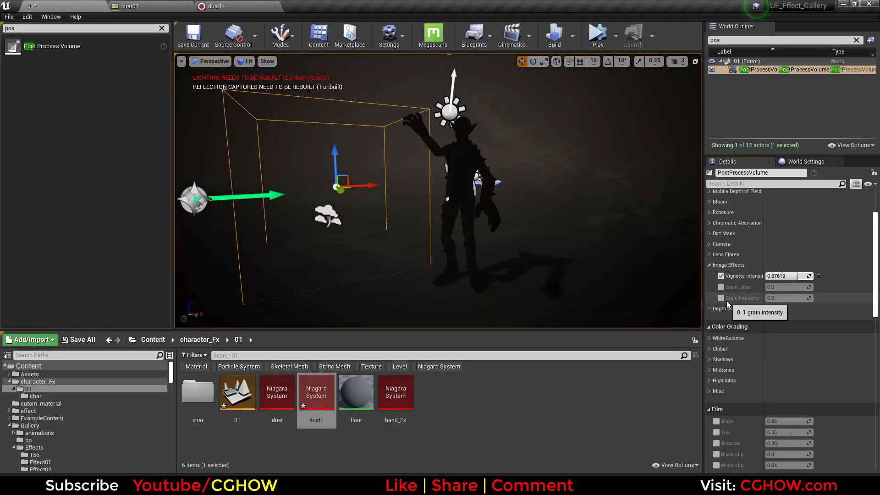
left_click(709, 370)
scroll(729, 366, "down", 3)
left_click(713, 370)
left_click(713, 359)
scroll(733, 357, "down", 4)
scroll(733, 321, "down", 2)
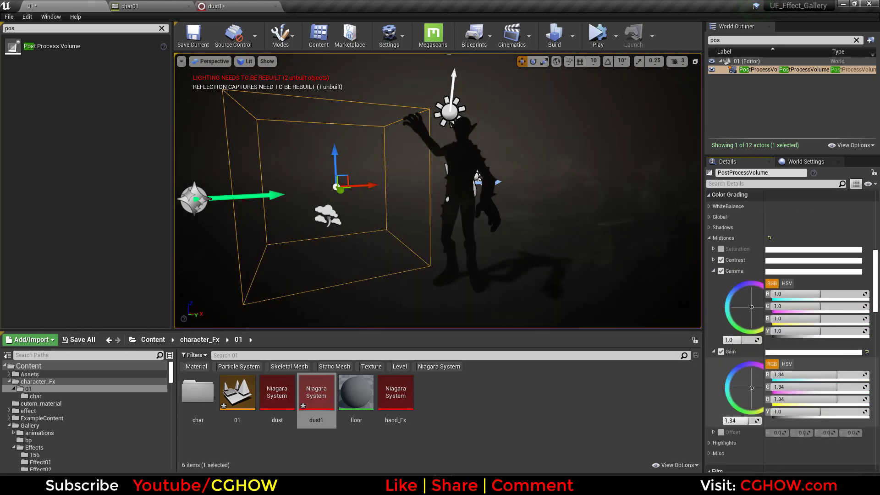
Step: Adjust a further tonal range in the PostProcessVolume's color grading and run the level simulation
scroll(729, 284, "up", 3)
left_click(709, 271)
left_click(714, 305)
left_click(713, 293)
left_click_drag(738, 362, 739, 384)
scroll(749, 380, "down", 4)
scroll(759, 376, "down", 7)
scroll(764, 389, "up", 5)
left_click(597, 36)
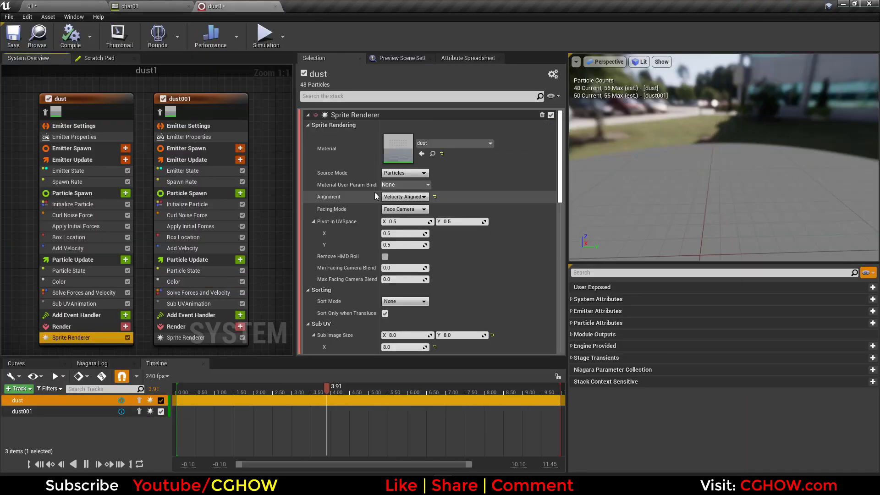
Step: Search for a RAD material to use in the Sprite Renderer of dust1's dust emitter
left_click(431, 143)
type("RAD")
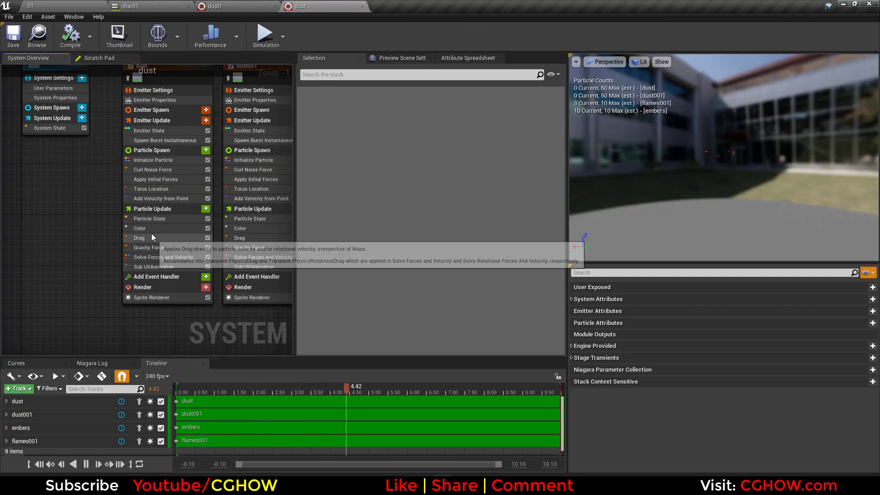
Step: Adjust the color of the dust system's dust emitter, stop the level simulation and save all assets
left_click(146, 228)
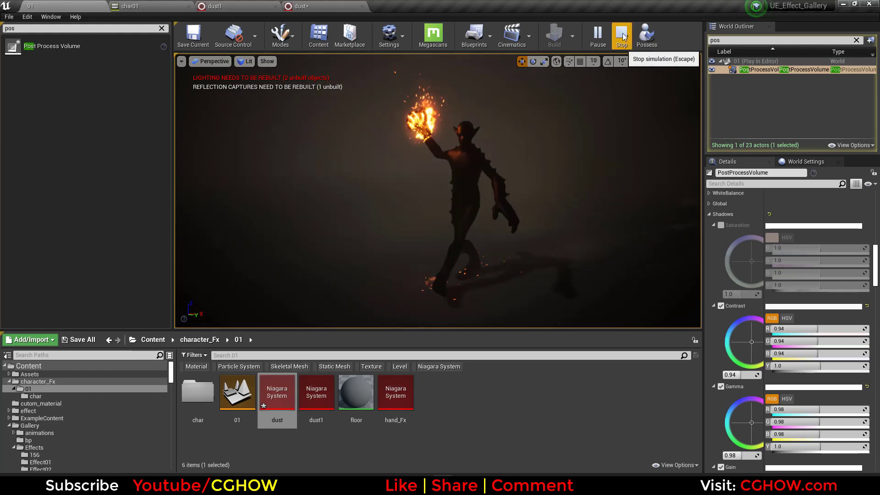
left_click(623, 34)
left_click(79, 339)
left_click(521, 326)
Step: Create a Niagara system named ambient in the character_Fx/01 folder and open it
mouse_move(171, 378)
left_mouse_down()
mouse_move(170, 442)
mouse_move(170, 373)
left_mouse_up()
left_click(9, 425)
left_click(9, 381)
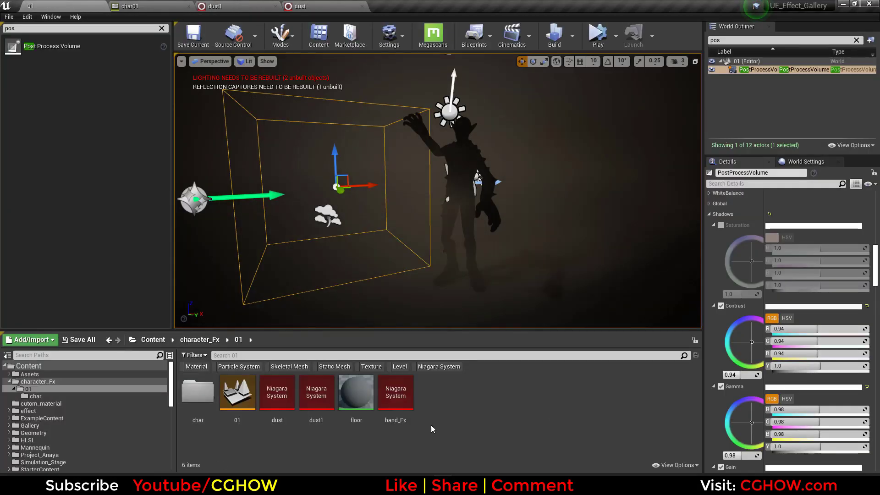
right_click(444, 407)
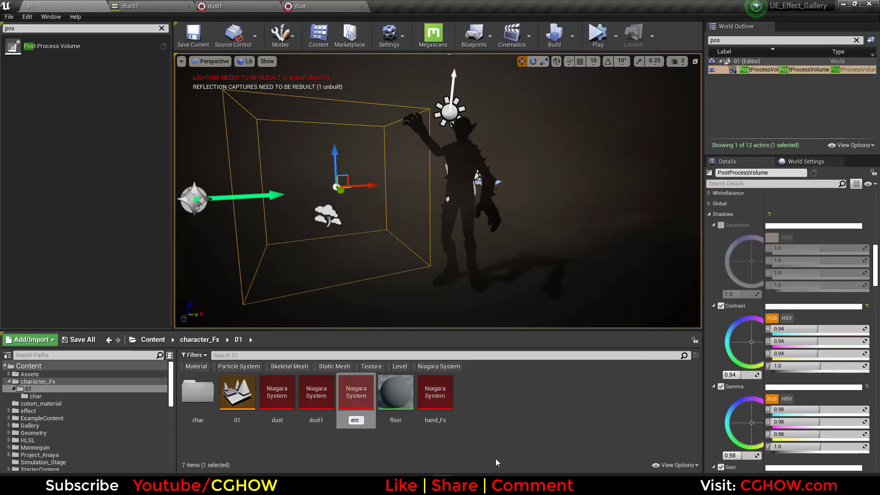
double_click(356, 396)
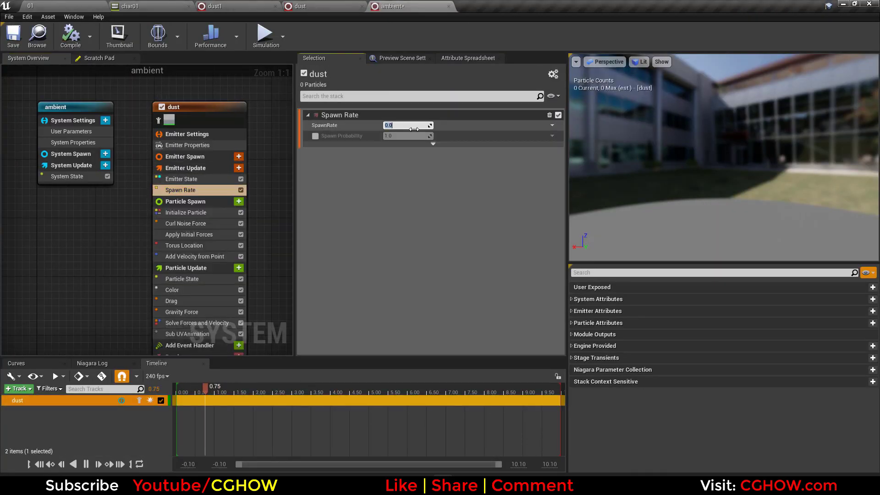
Step: Replace the Torus Location and Add Velocity from Point modules of ambient's dust emitter with a Sphere Location module
left_click(162, 106)
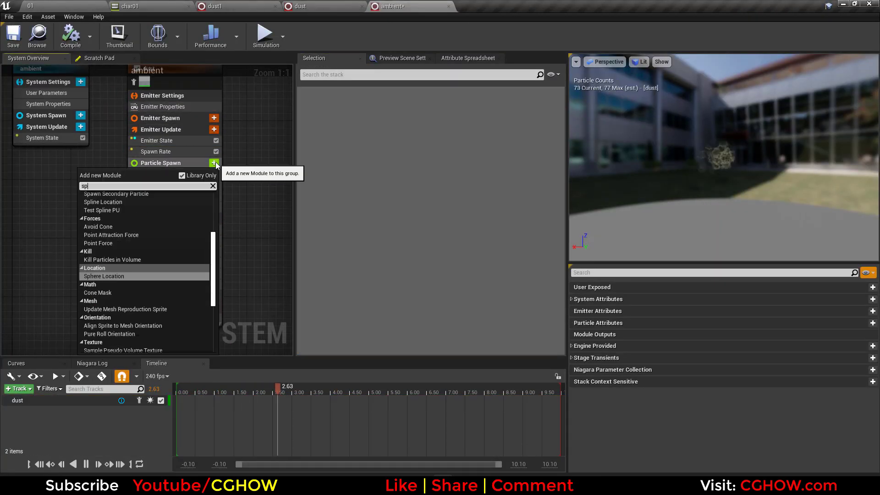
left_click(155, 275)
left_click(207, 252)
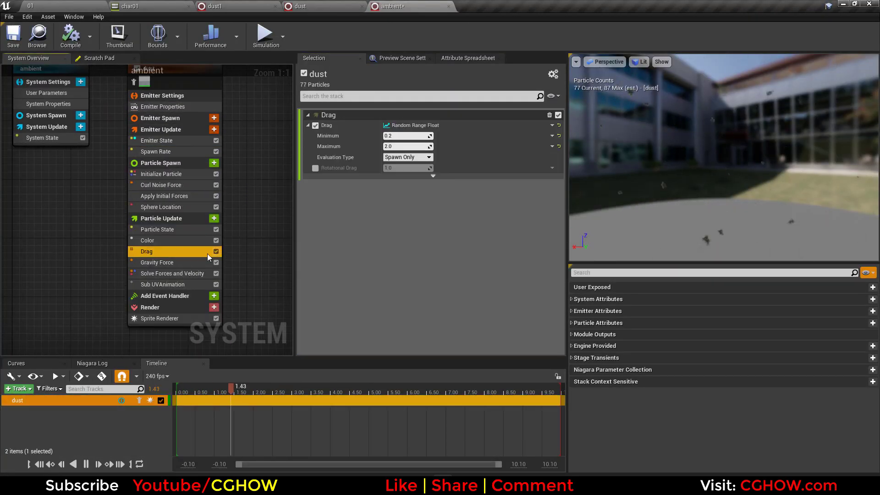
Step: Set the ambient dust emitter's maximum particle lifetime to 10 and open its Gravity Force settings
left_click(161, 174)
left_click(390, 155)
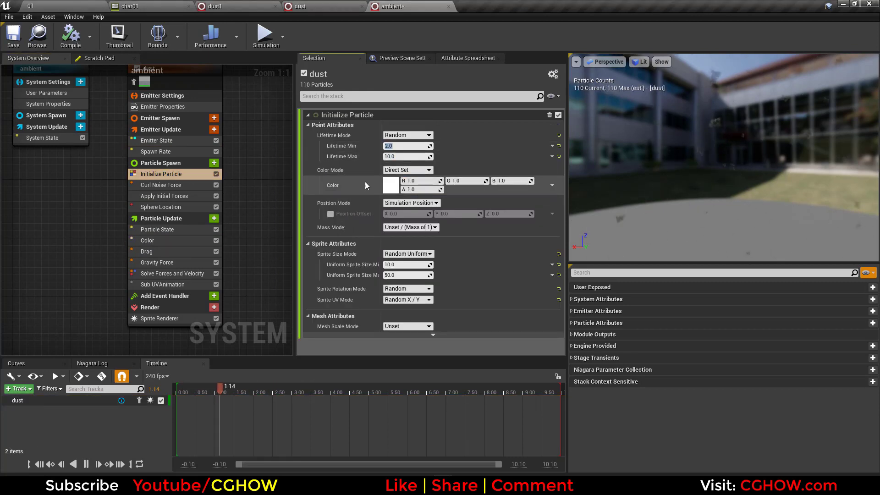
left_click(190, 262)
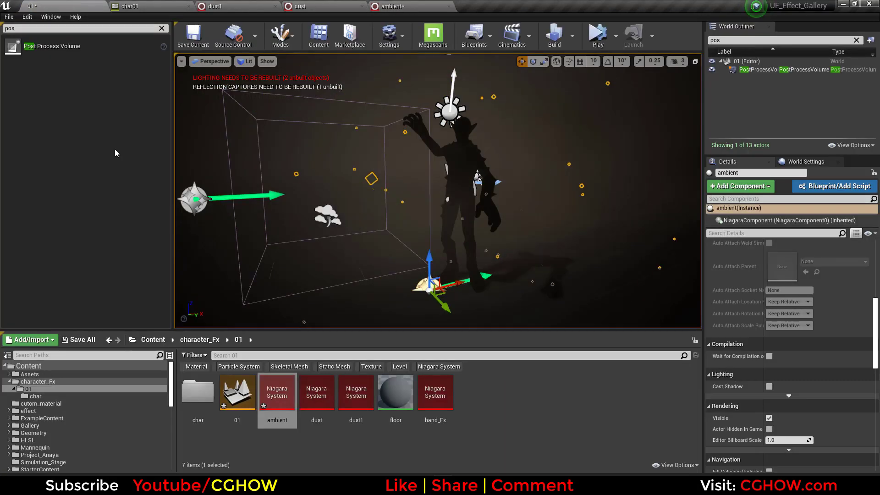
Step: Reposition the PostProcessVolume in level 01
left_click(334, 288)
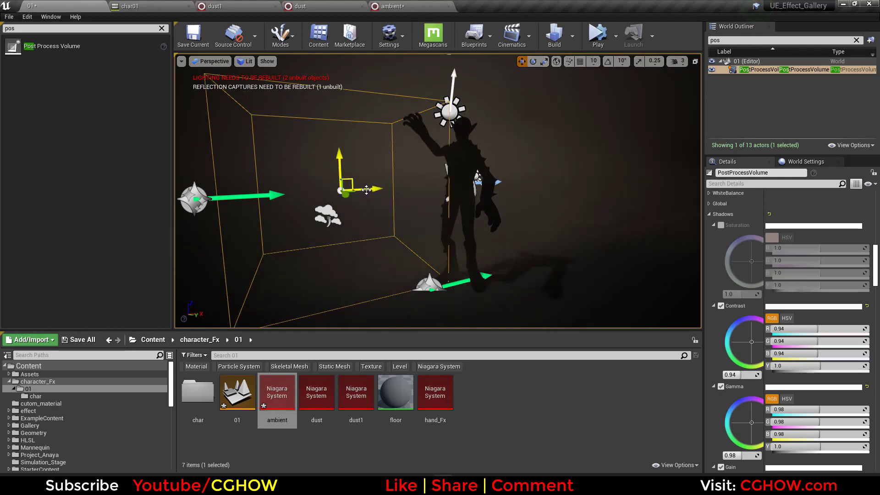
left_click(753, 70)
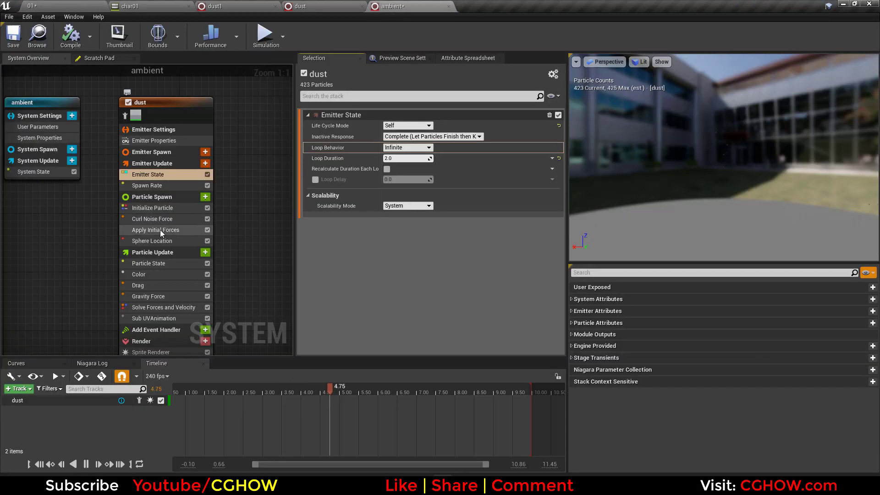
Step: Edit the Sphere Location settings of the dust emitter in the ambient system
left_click(156, 240)
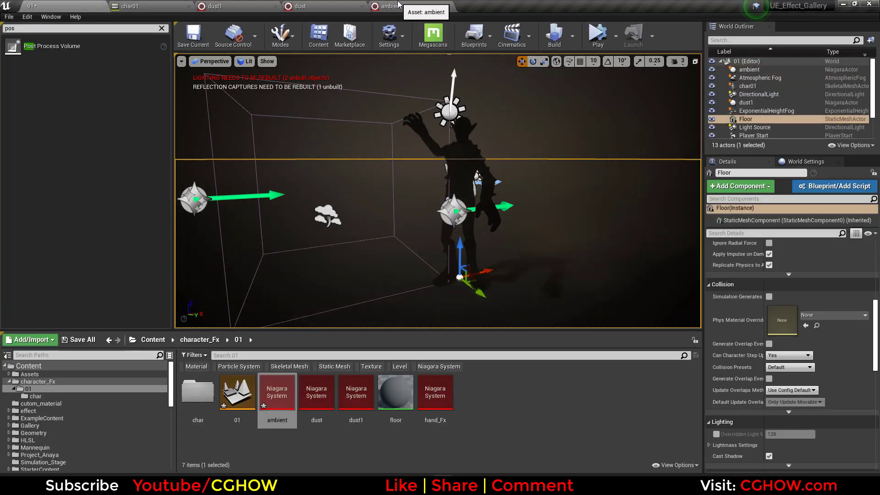
left_click(398, 6)
left_click(399, 136)
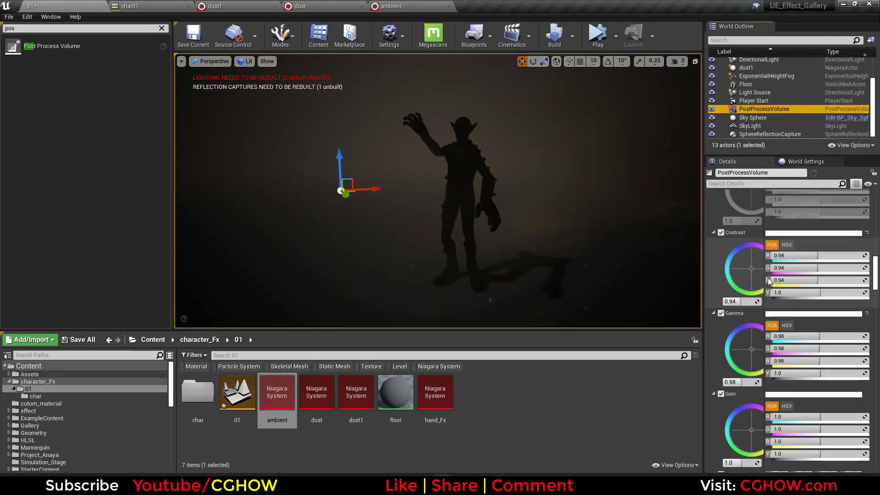
Step: Give the PostProcessVolume a dirt mask using the dirt texture at intensity 15, and lens flares of intensity 0.05 with bokeh size 10
scroll(720, 301, "down", 10)
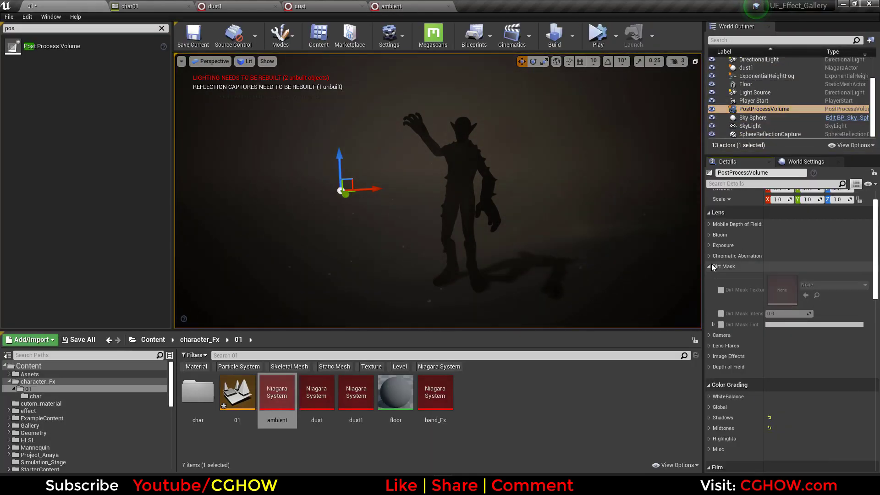
left_click(809, 284)
type("d")
type("irt")
left_click(701, 352)
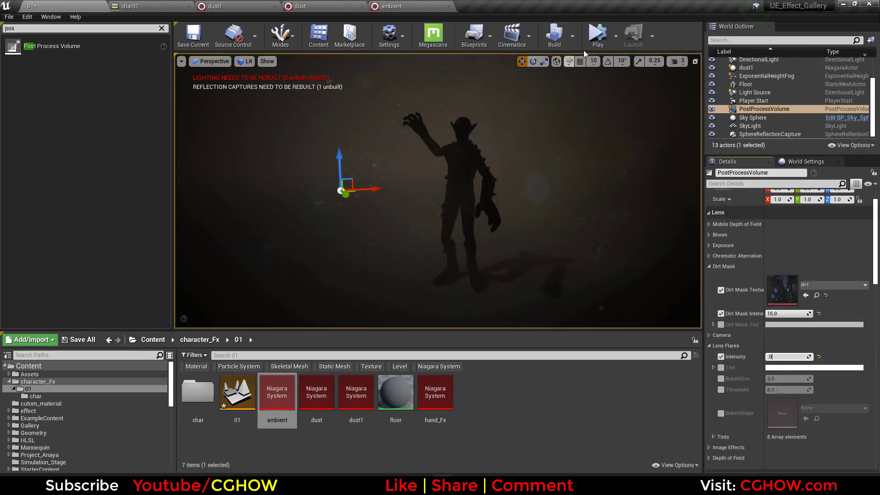
type("5")
left_click(598, 34)
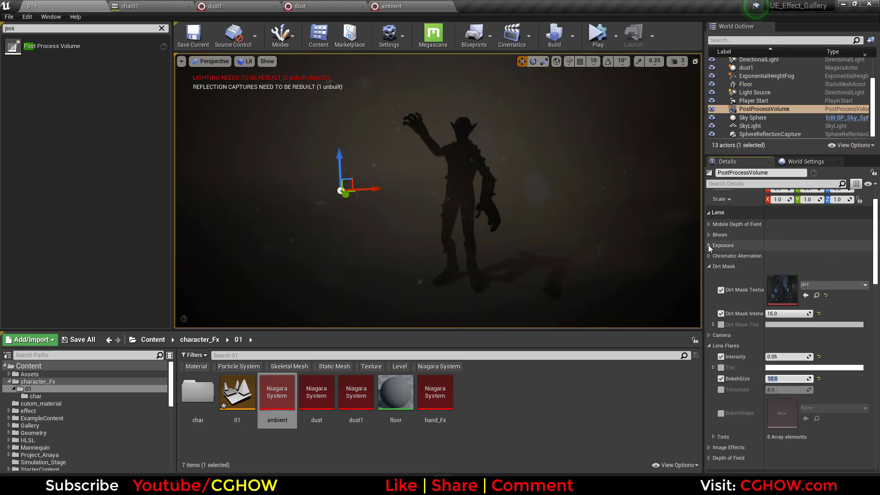
Step: Enable the PostProcessVolume's chromatic aberration intensity and set its lens flare intensity to 0.1
left_click(733, 255)
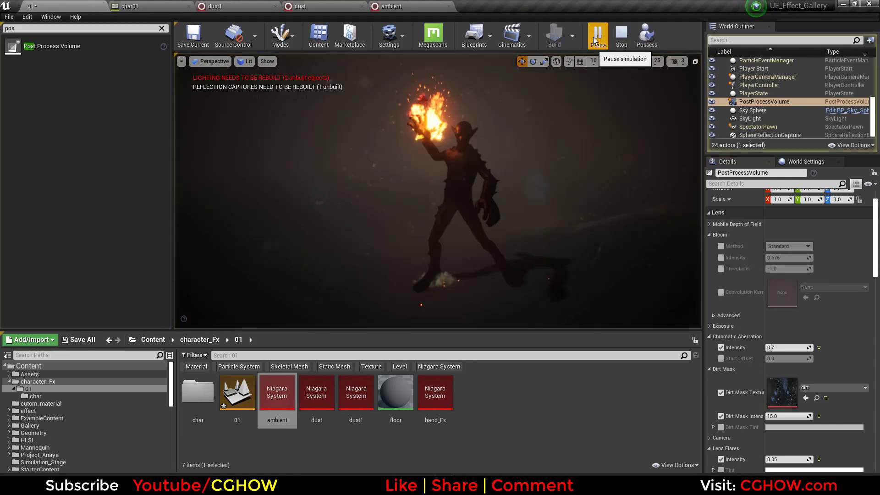
scroll(805, 314, "down", 11)
left_click(779, 299)
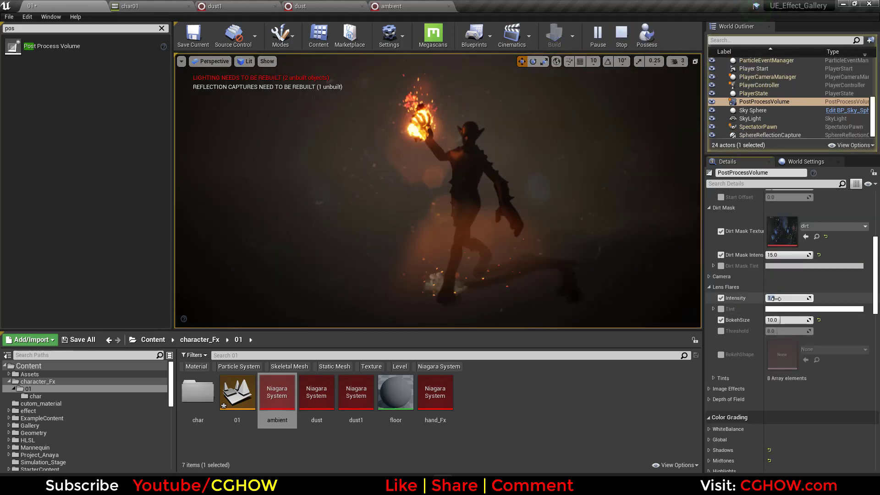
type("0.2")
key("Return")
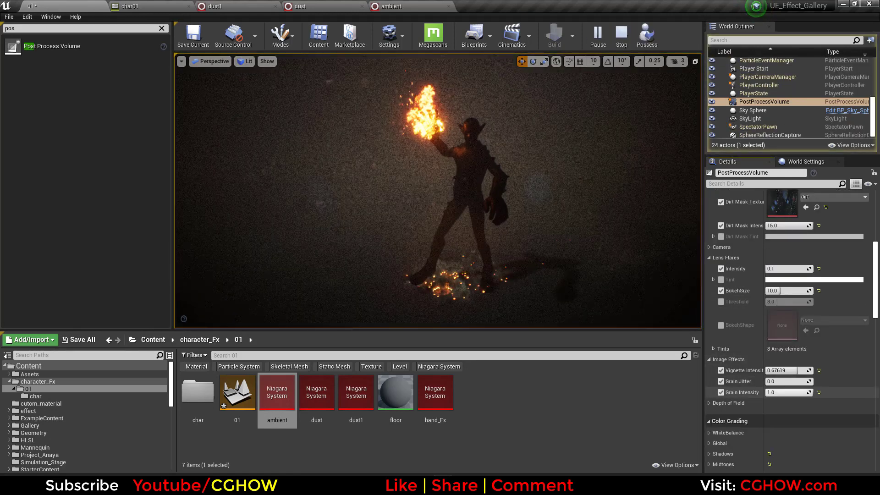
Step: Try a grain intensity of 0.152381 and a global gamma of 0.98 on the PostProcessVolume while simulating, and stop the simulation
scroll(720, 379, "down", 5)
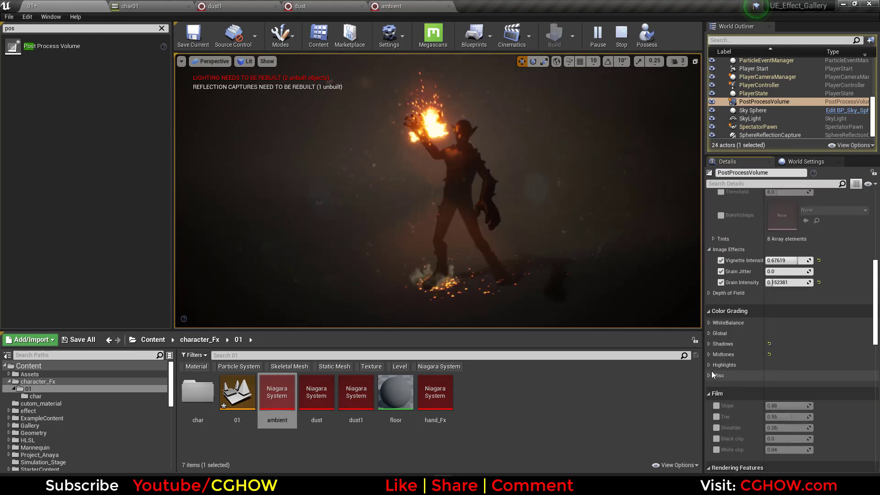
left_click(710, 333)
scroll(718, 293, "down", 3)
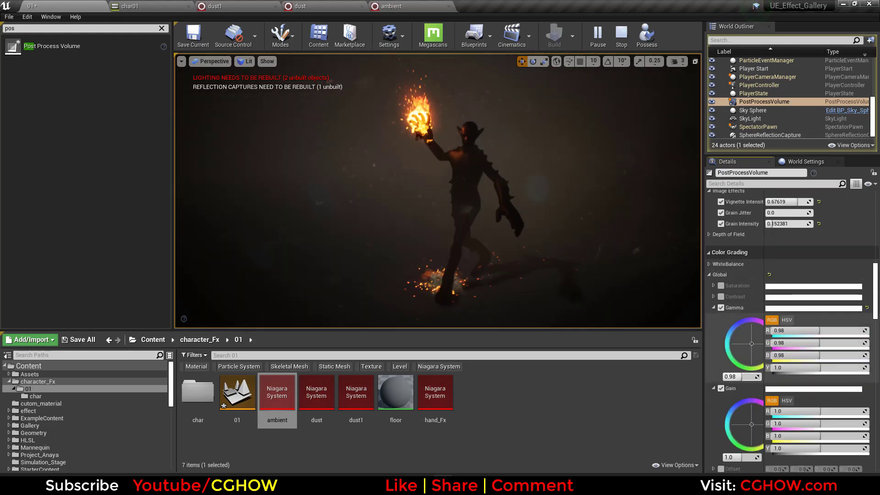
left_click(621, 37)
left_click(601, 37)
left_click(624, 33)
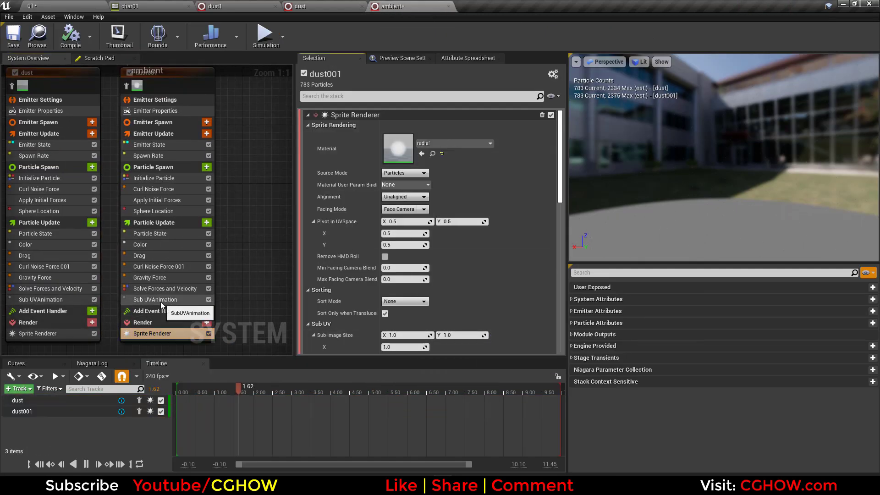
Step: Adjust the color, spawn rate and Initialize Particle settings of ambient's dust001 emitter and run the level simulation
left_click(139, 244)
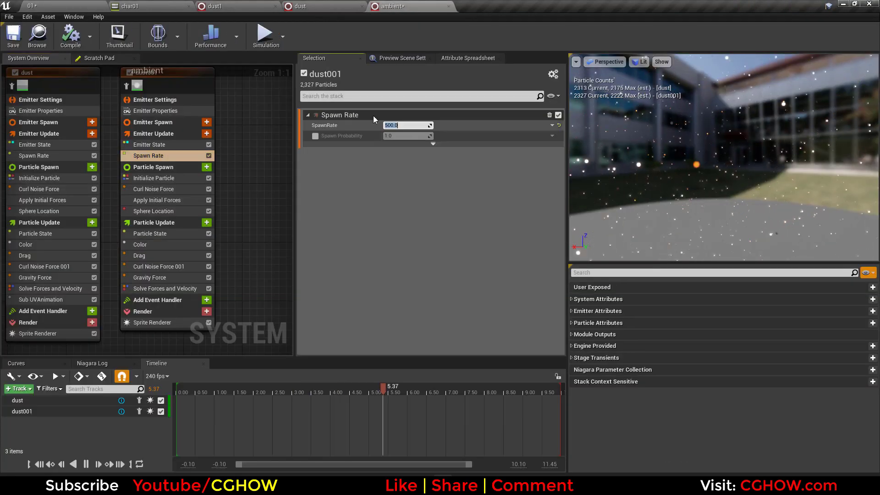
left_click(165, 177)
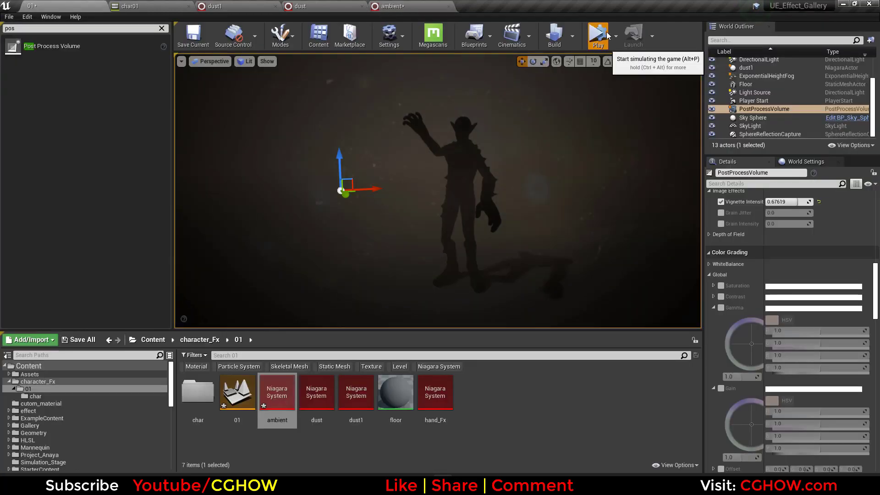
left_click(606, 32)
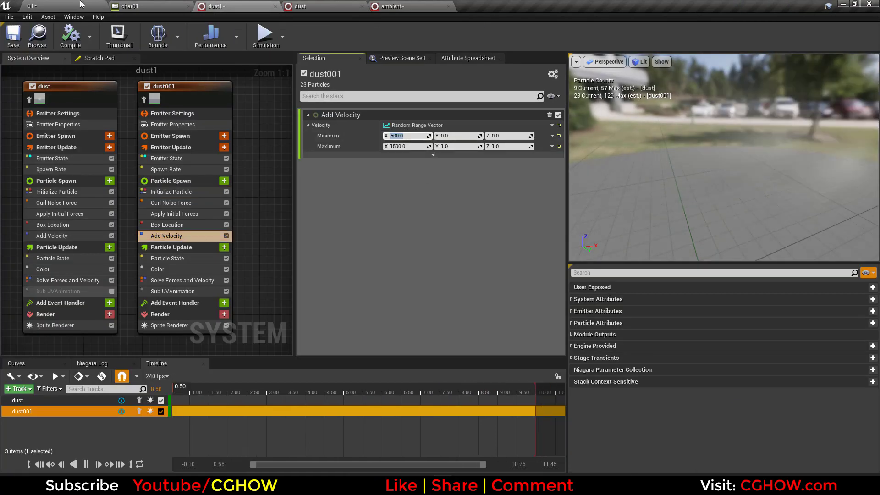
Step: Examine the hand fire, footstep dust and ambient particles of level 01 in a full-screen viewport
left_click(81, 6)
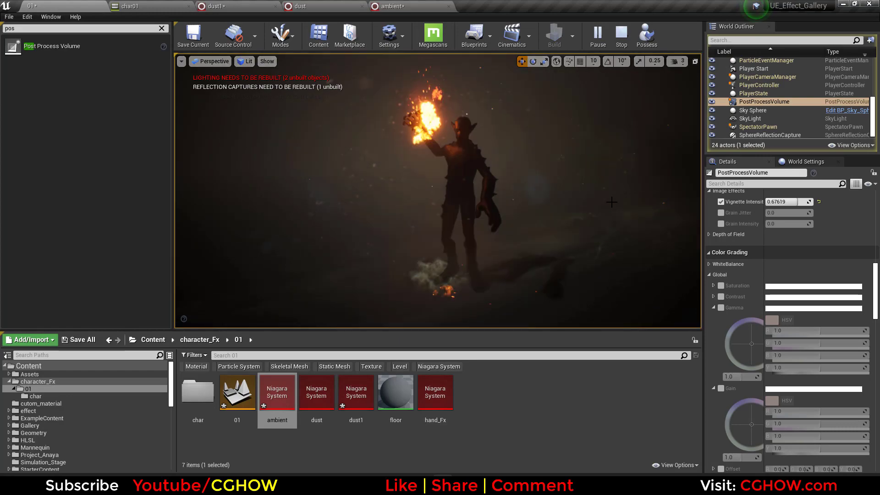
key("F11")
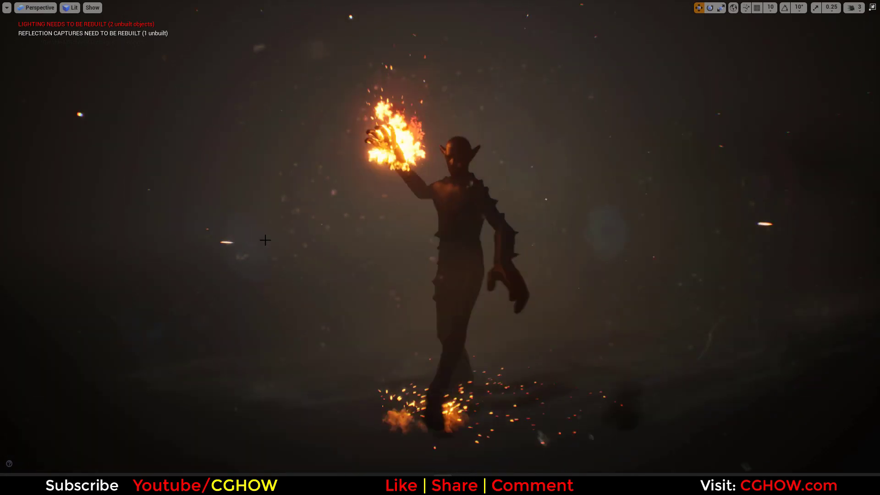
key("F11")
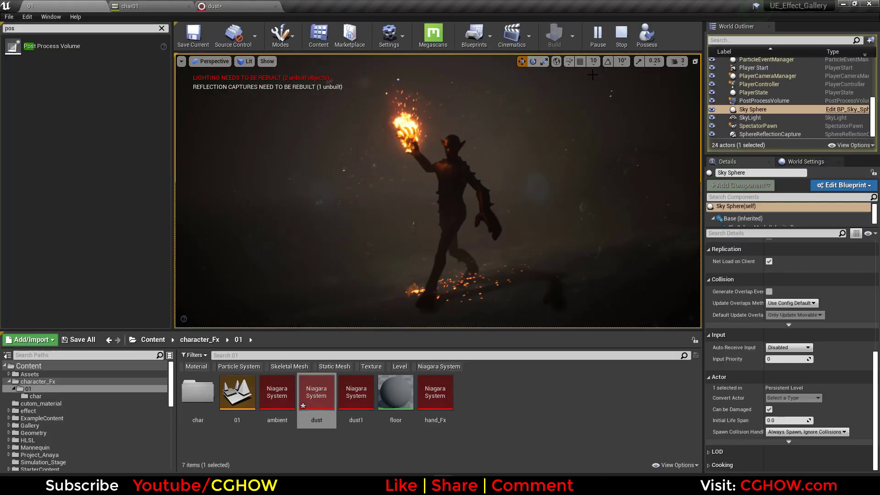
Step: Place a second animated character, char2, in the level and move it into the background behind the main character
left_click(273, 4)
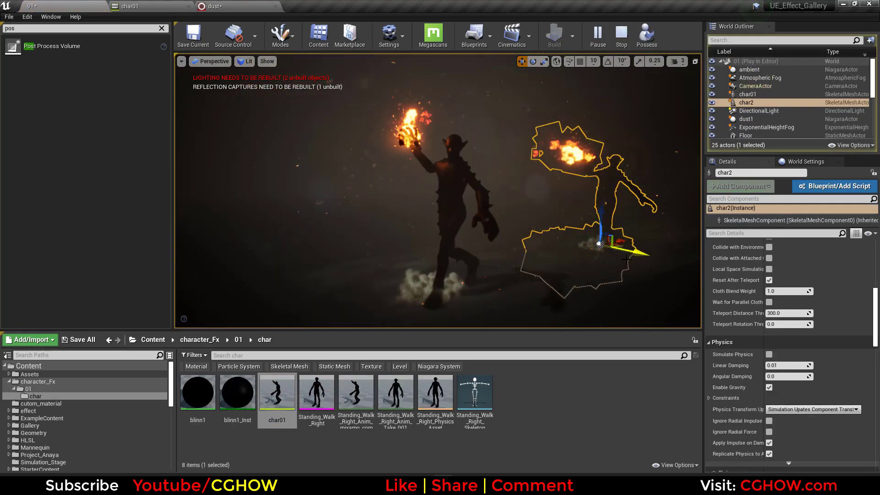
left_click_drag(474, 217, 370, 224)
left_click(380, 257)
left_click(340, 202)
left_click(366, 236)
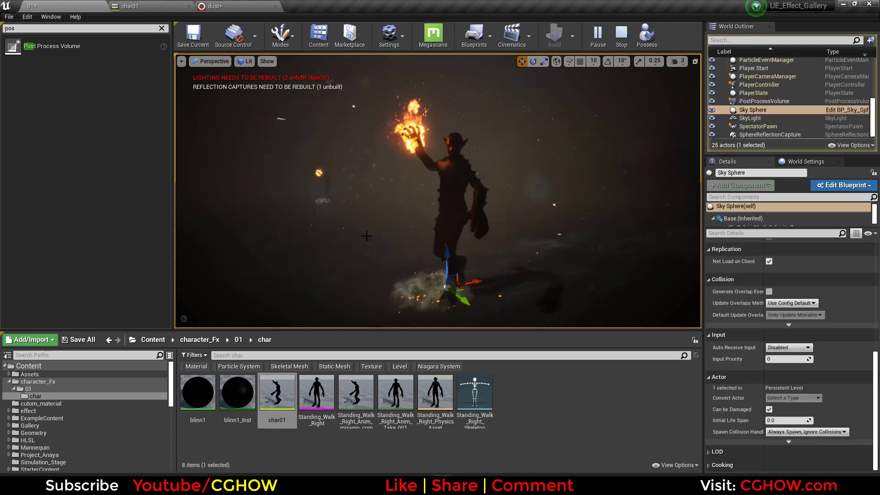
Step: Add a third animated character, char3, in the background on the opposite side from char2 and restart the level simulation
left_click(340, 215)
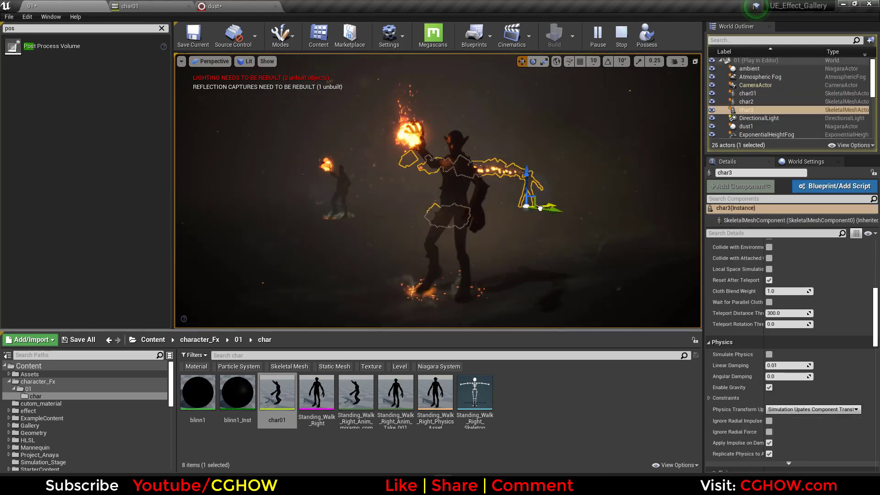
key("Escape")
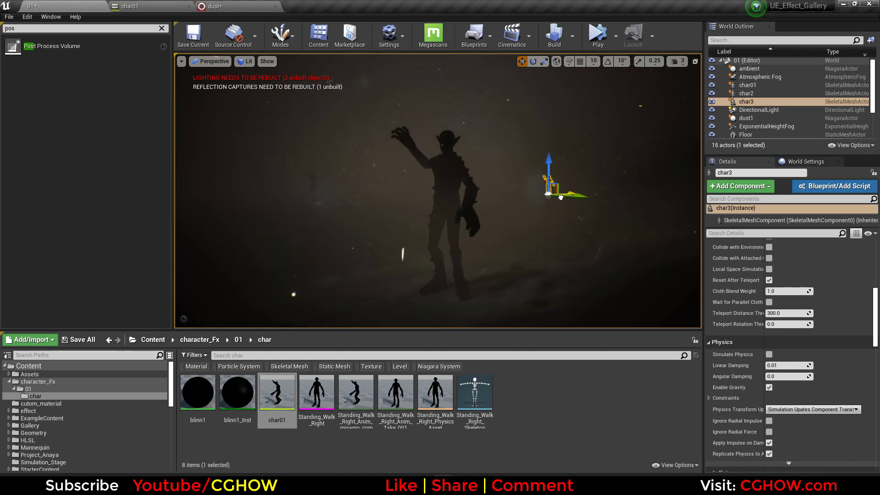
left_click(545, 133)
scroll(593, 222, "down", 5)
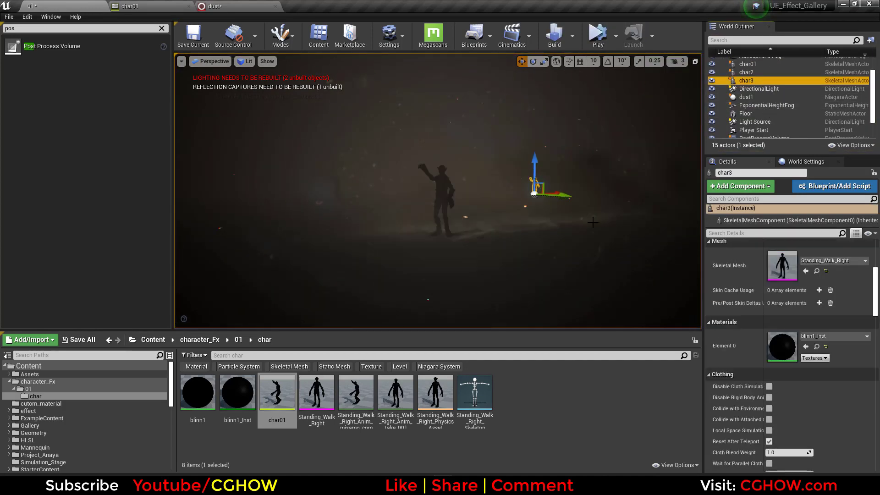
key("alt+s")
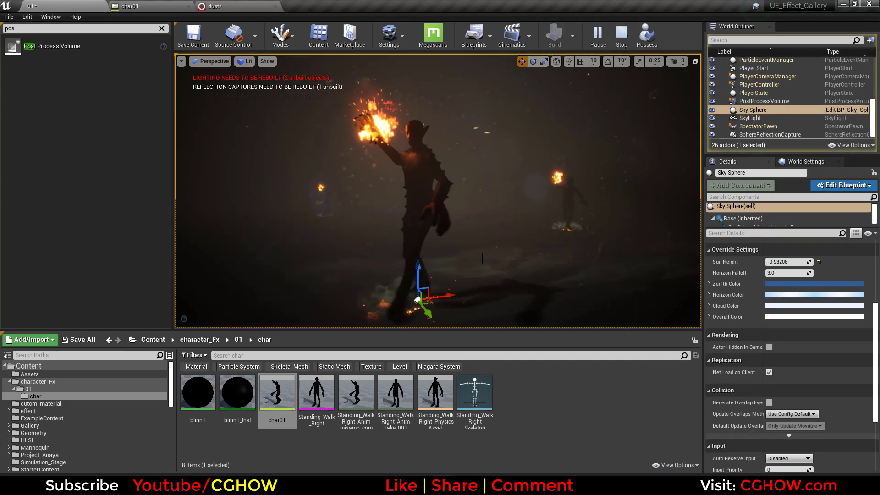
Step: Try to scale up char3 and undo the scaling
left_click(518, 193)
key("ctrl+z")
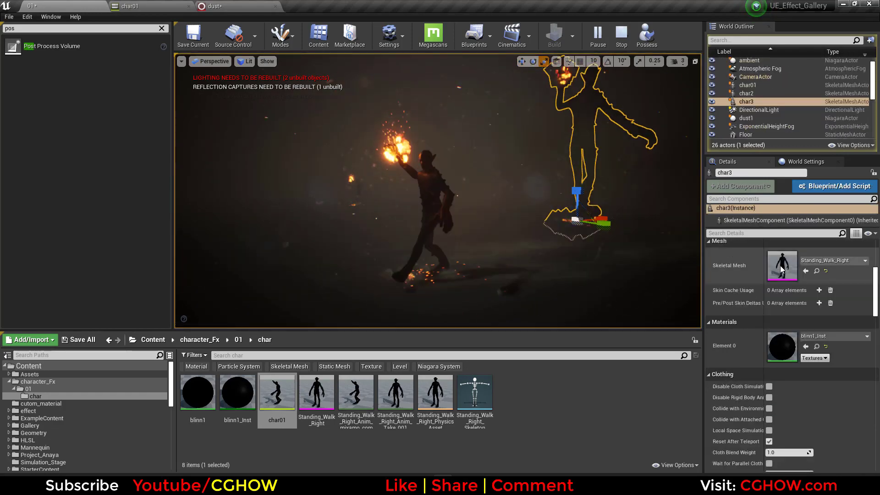
key("ctrl+z")
left_click(518, 193)
Step: Examine the simulated scene with all three characters in a full-screen viewport
scroll(518, 192, "up", 4)
right_click_drag(527, 141, 538, 138)
key("F11")
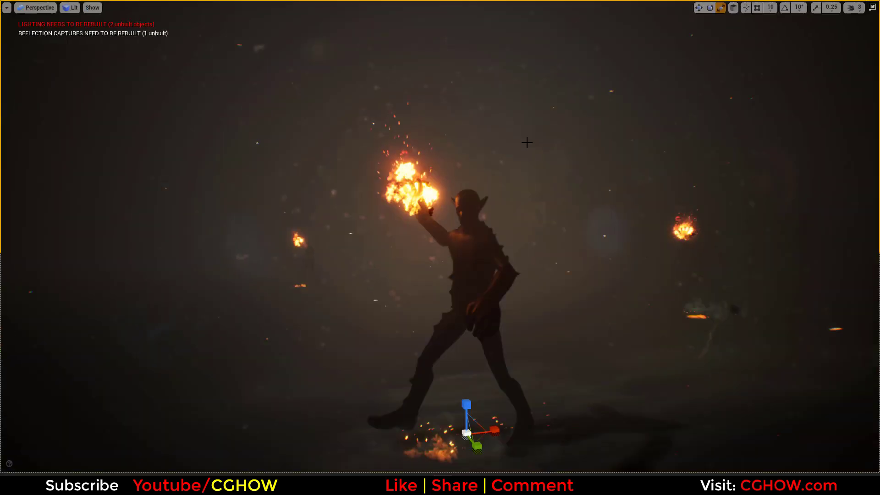
key("F11")
Step: Stop the simulation and build the level's lighting
key("Escape")
left_click(554, 35)
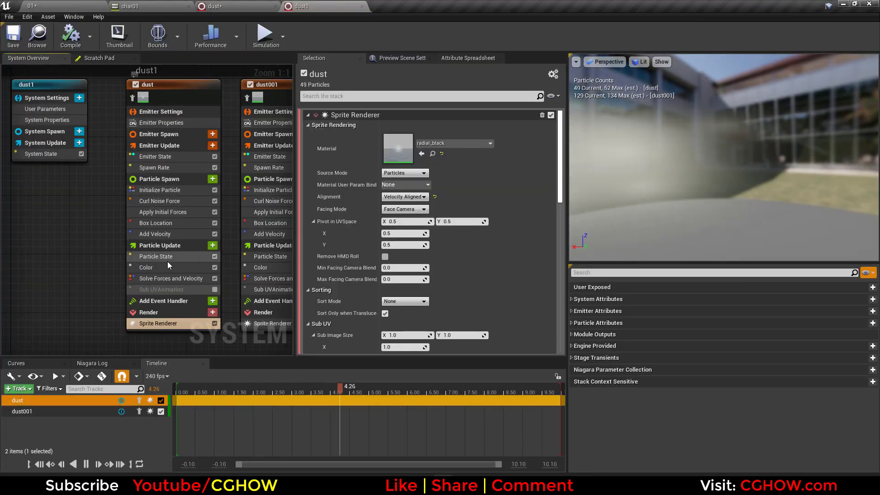
Step: Adjust the color of the dust emitter in dust1 and open the ambient system for editing
left_click(169, 267)
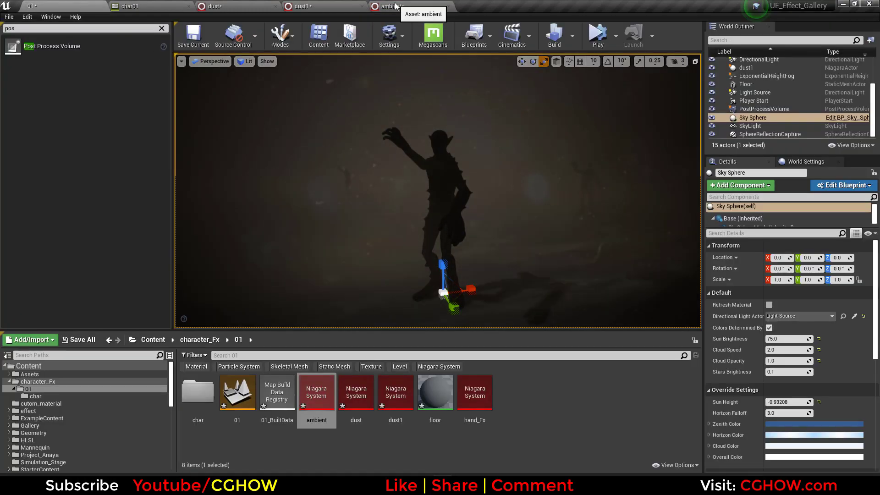
left_click(396, 6)
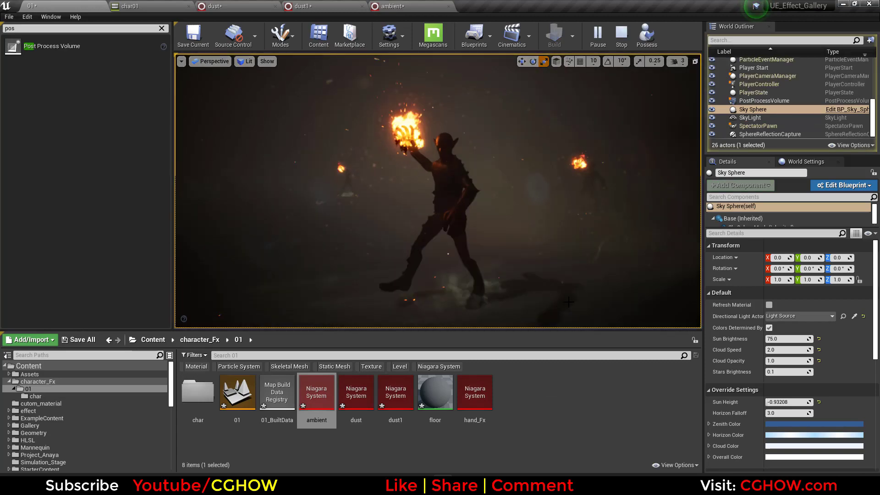